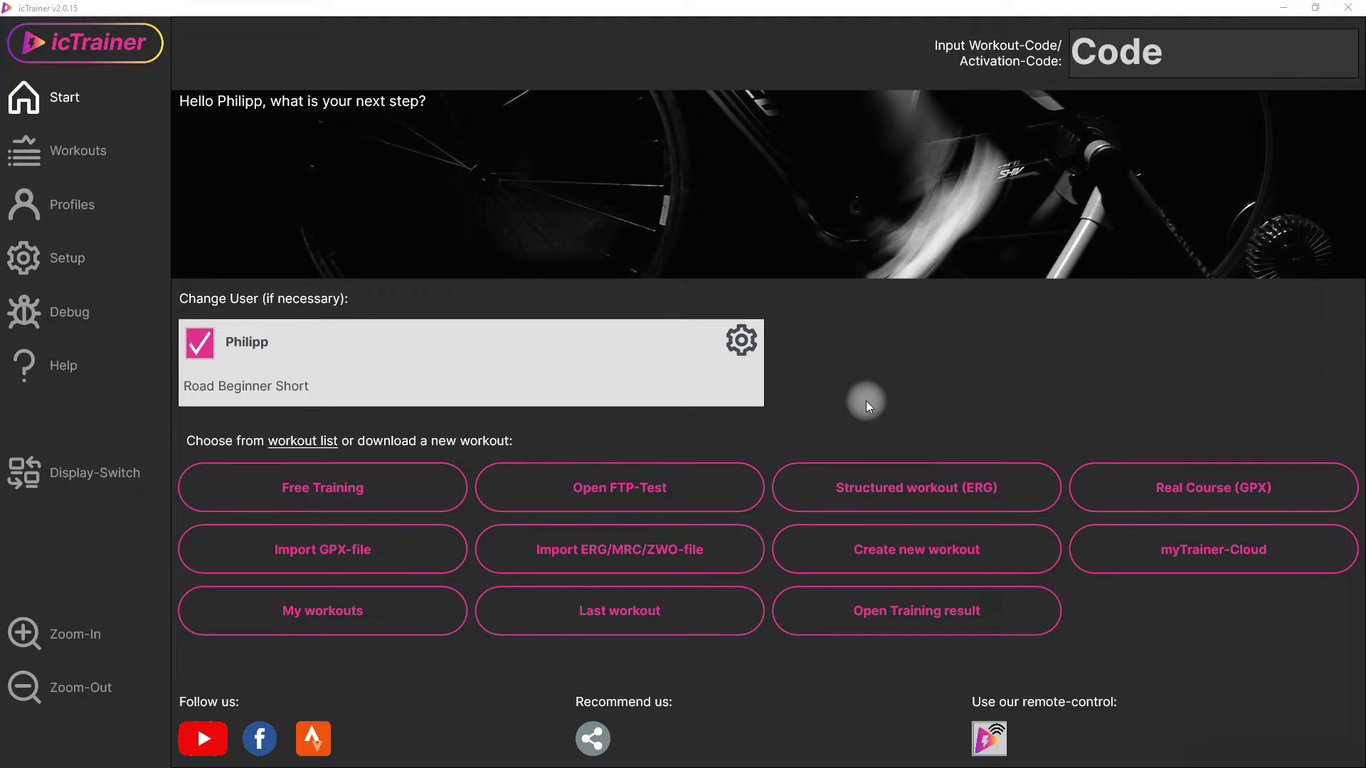
- Set the rider profile's upload service to Strava only, then return to the start page
left_click(741, 342)
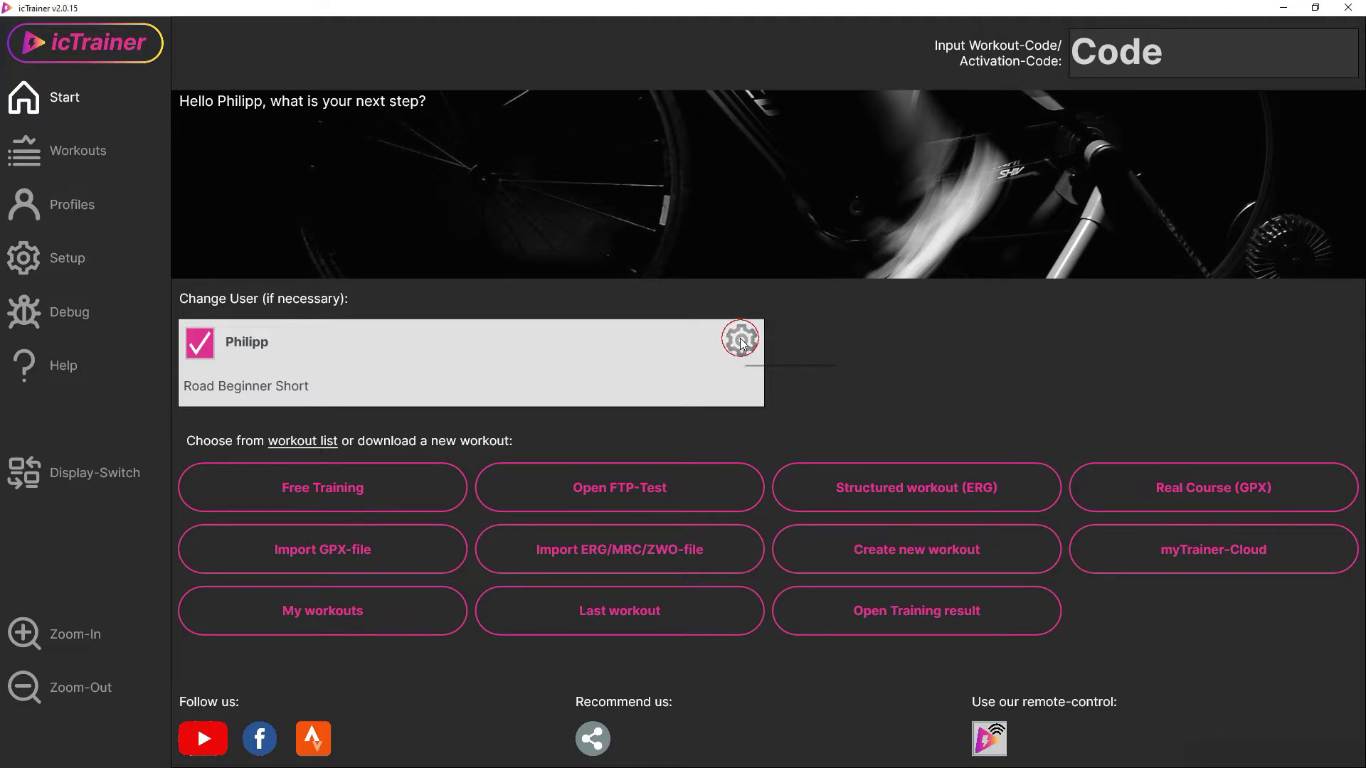
left_click(1010, 100)
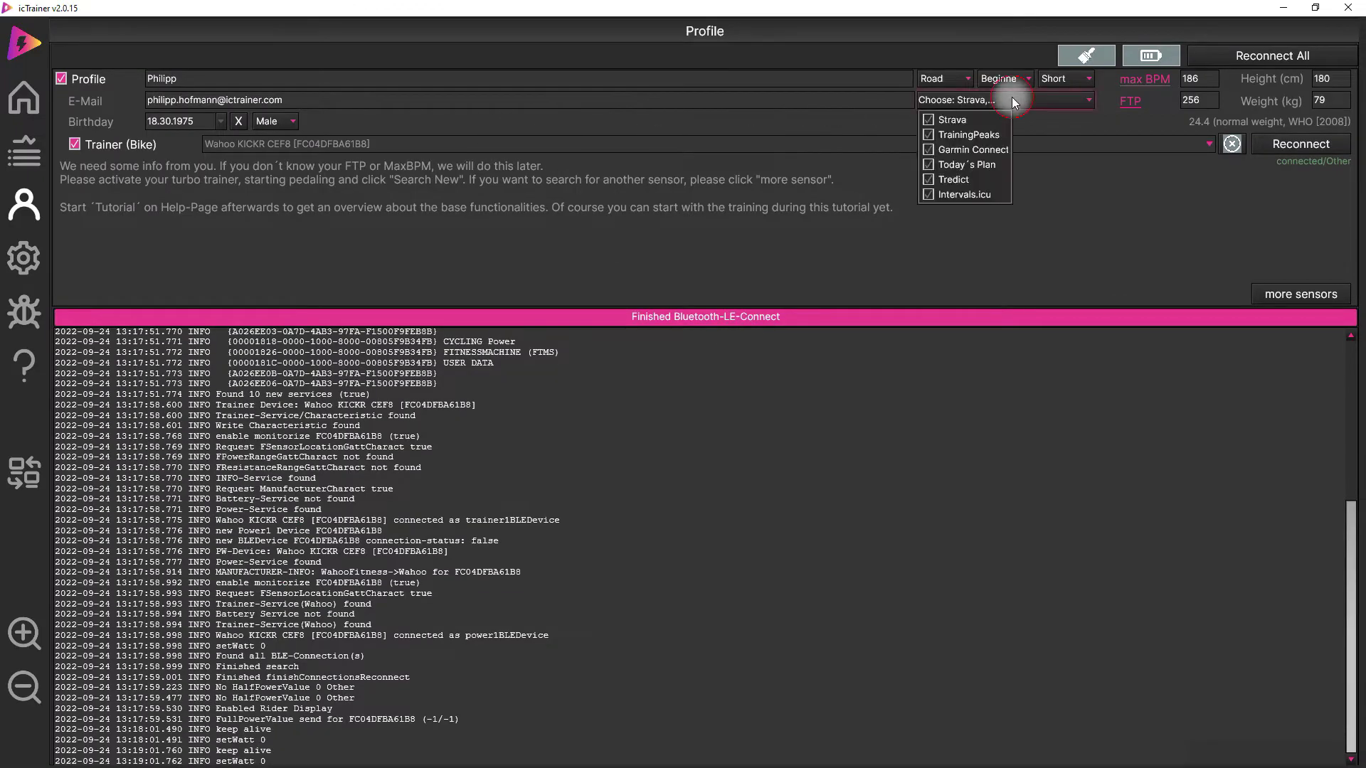
left_click(929, 120)
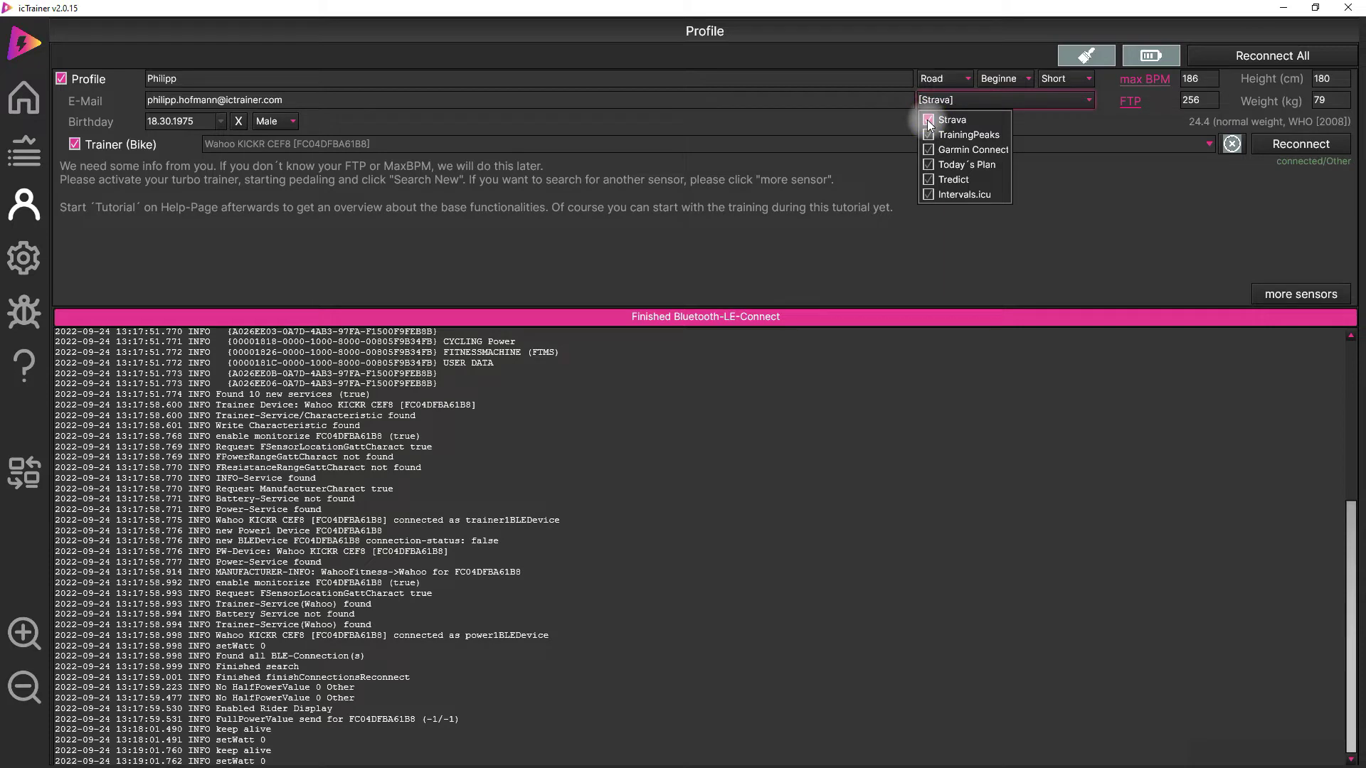
left_click(945, 102)
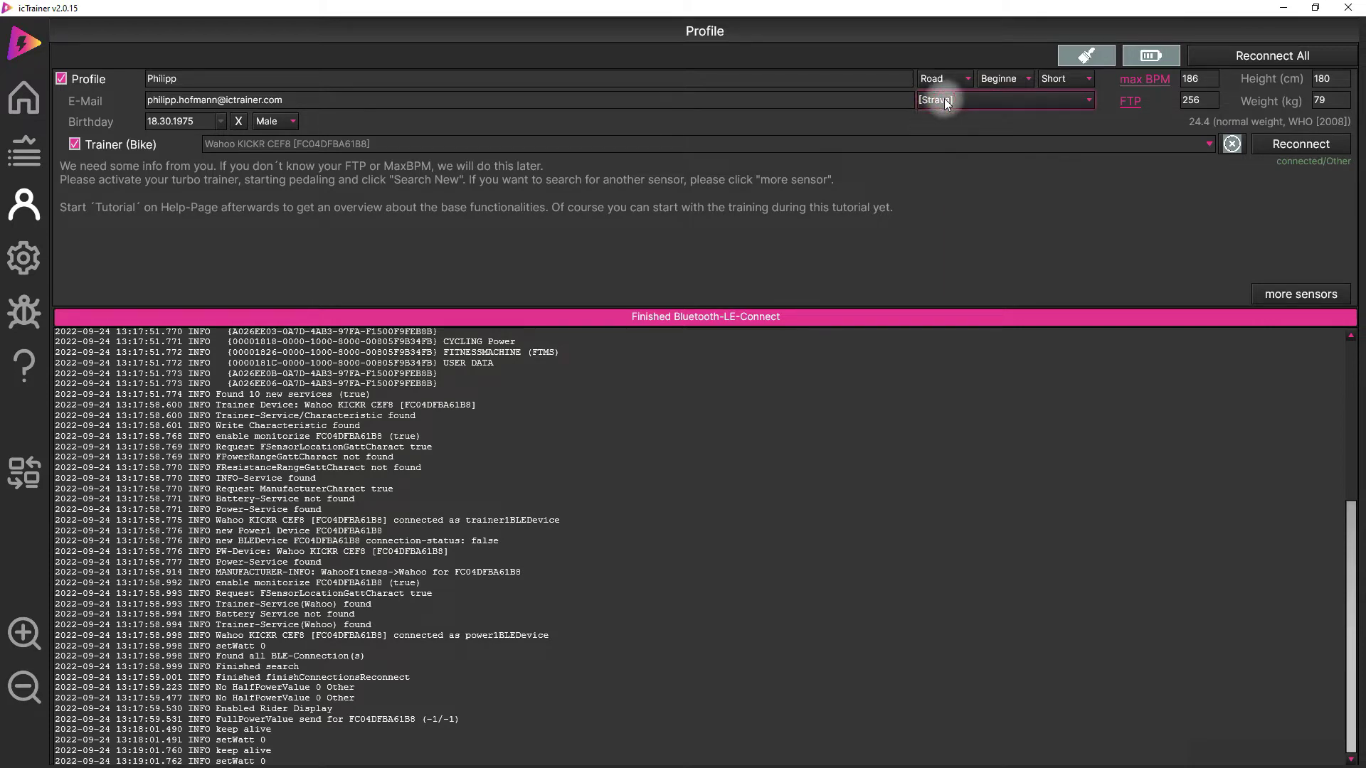
left_click(947, 104)
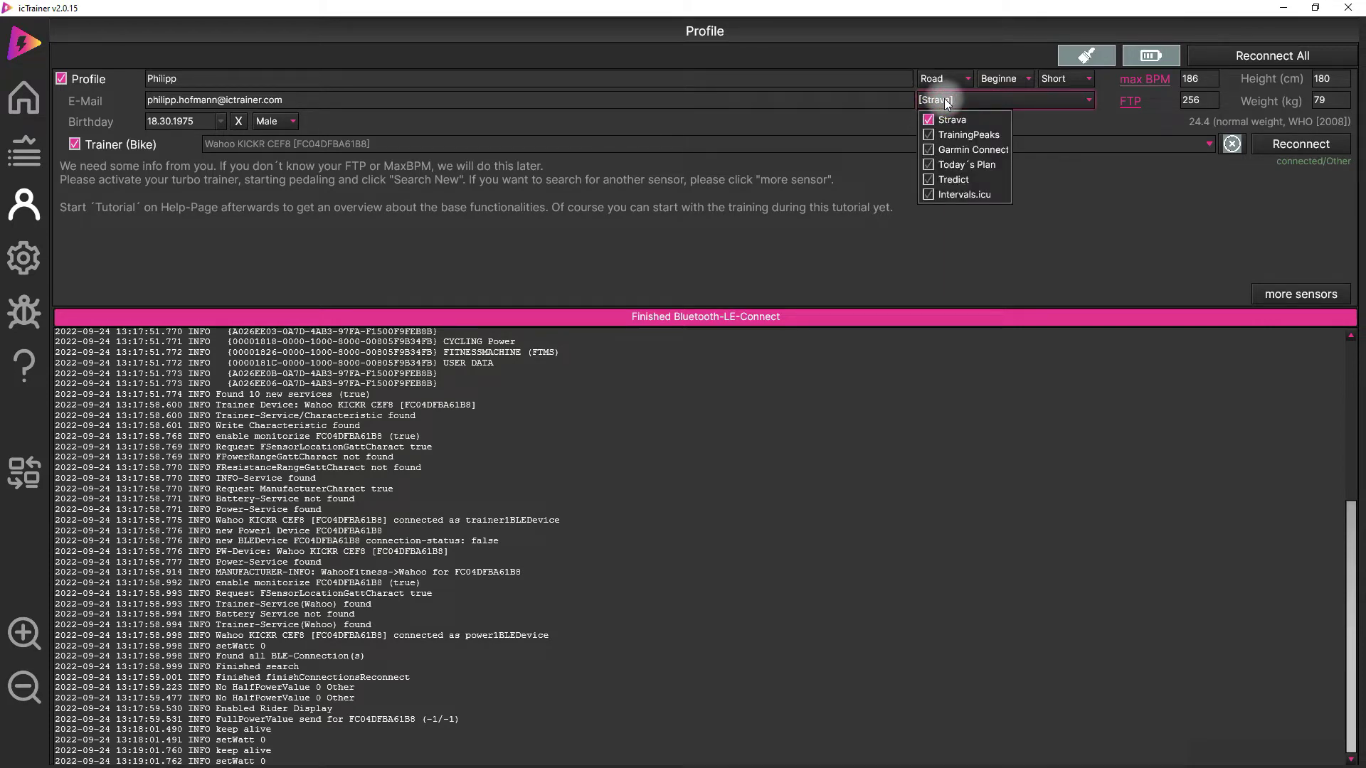
left_click(945, 99)
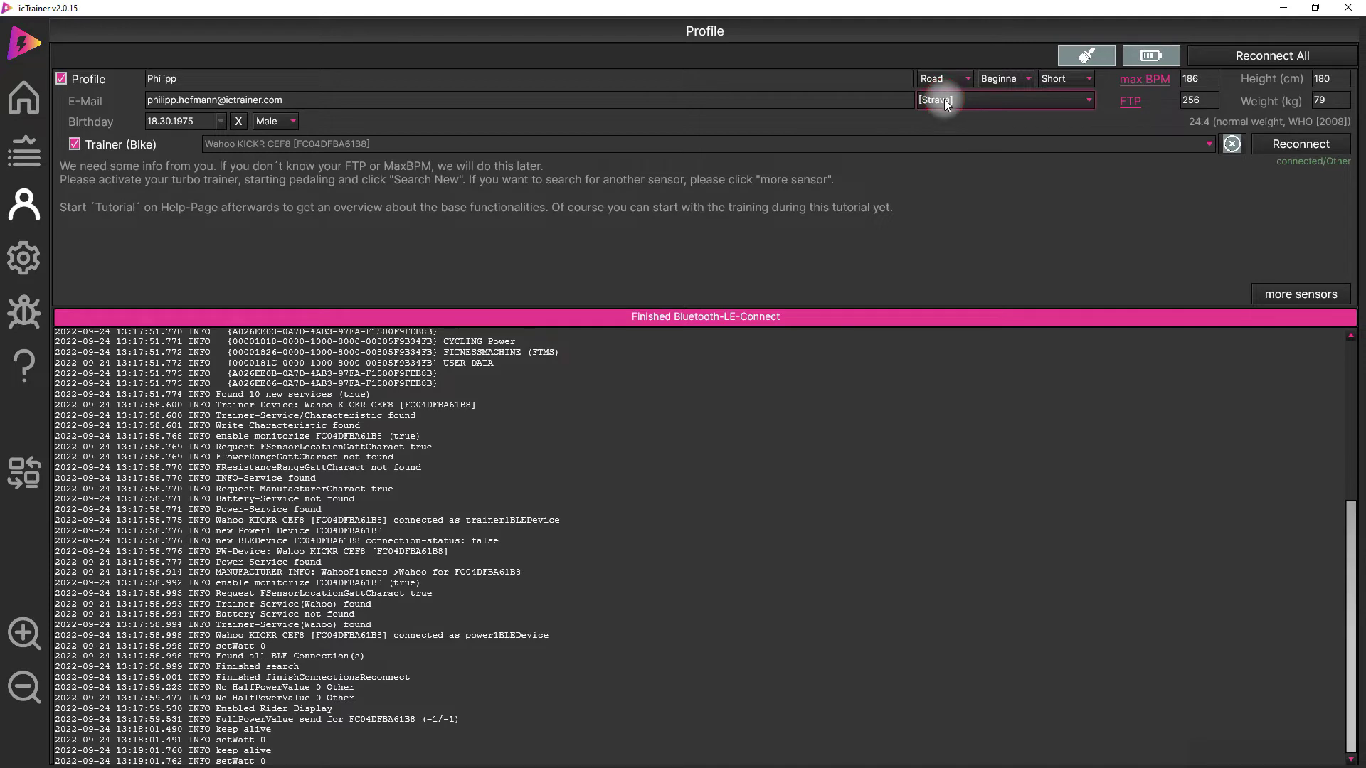
left_click(31, 162)
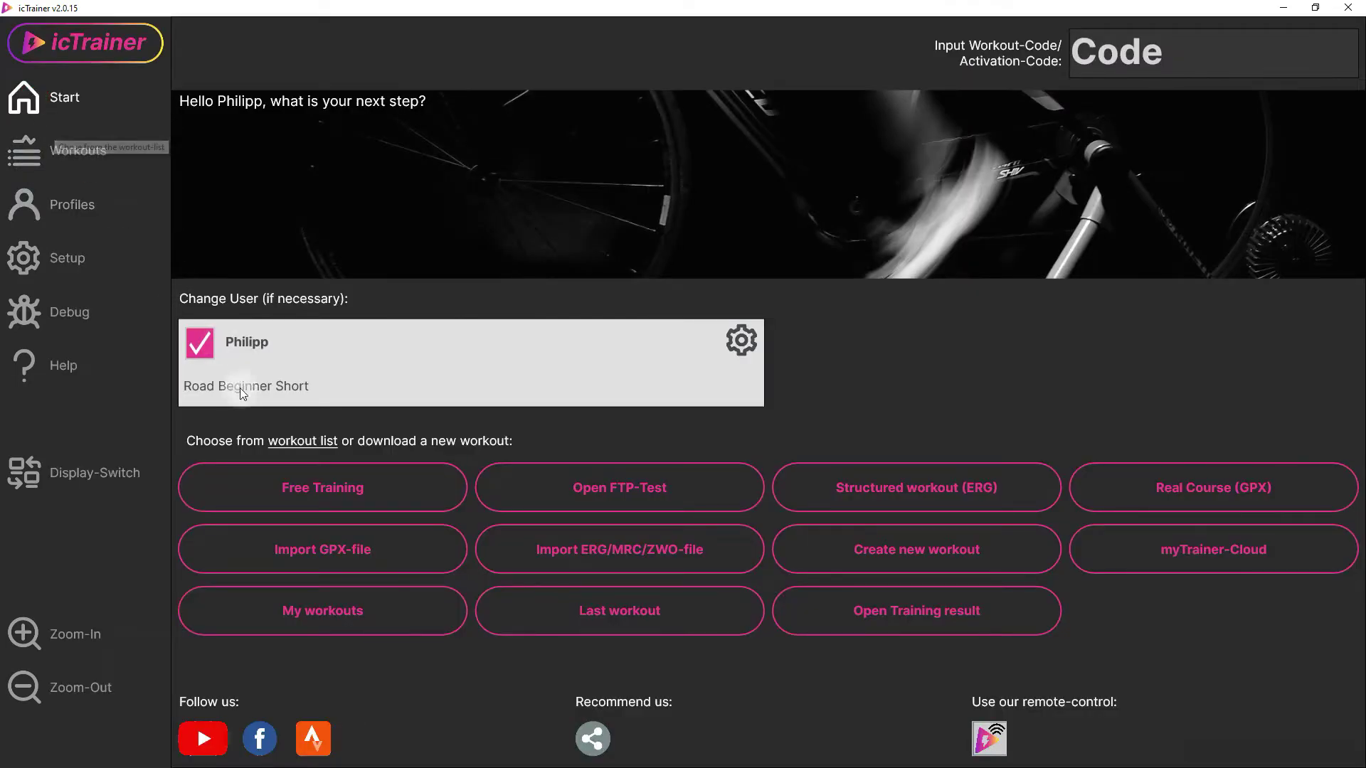
- Ride a Free Training session for about 17 seconds, then finish it
left_click(316, 488)
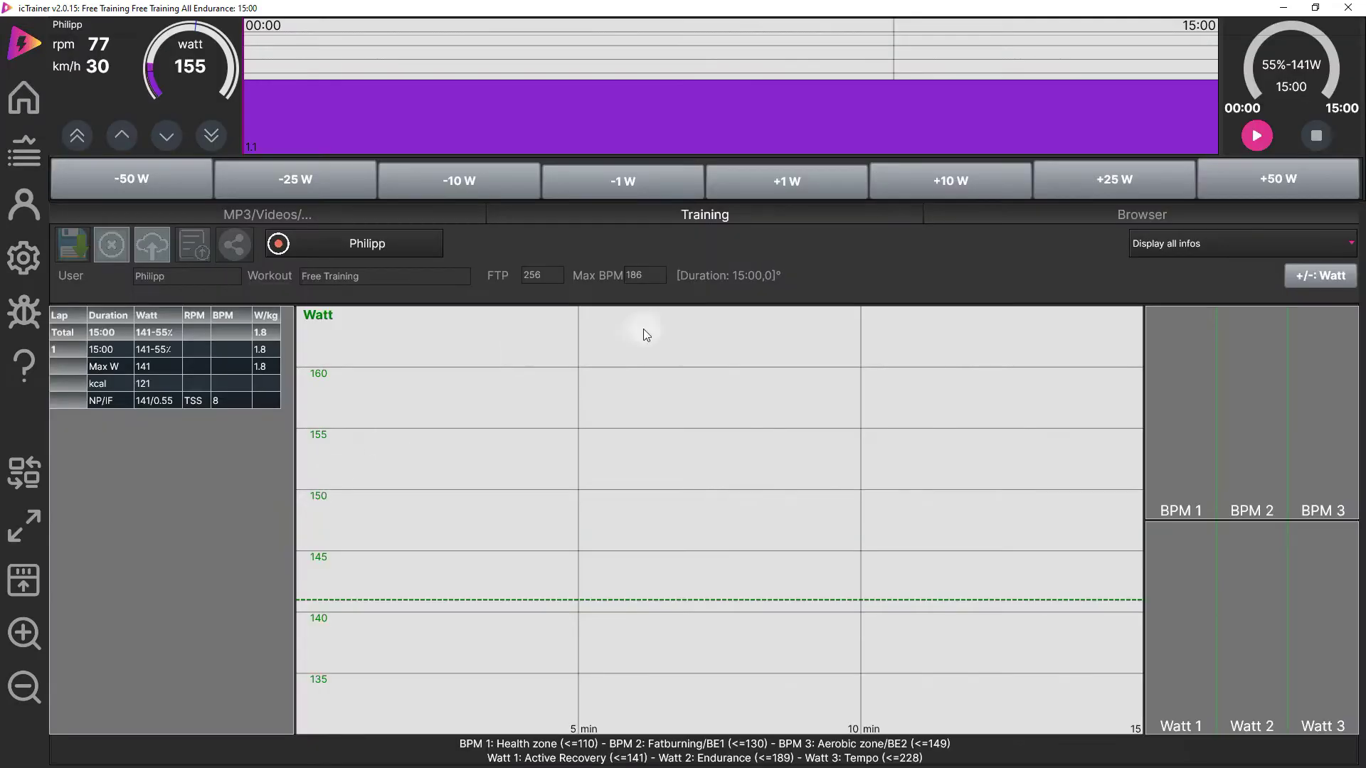
left_click(1256, 136)
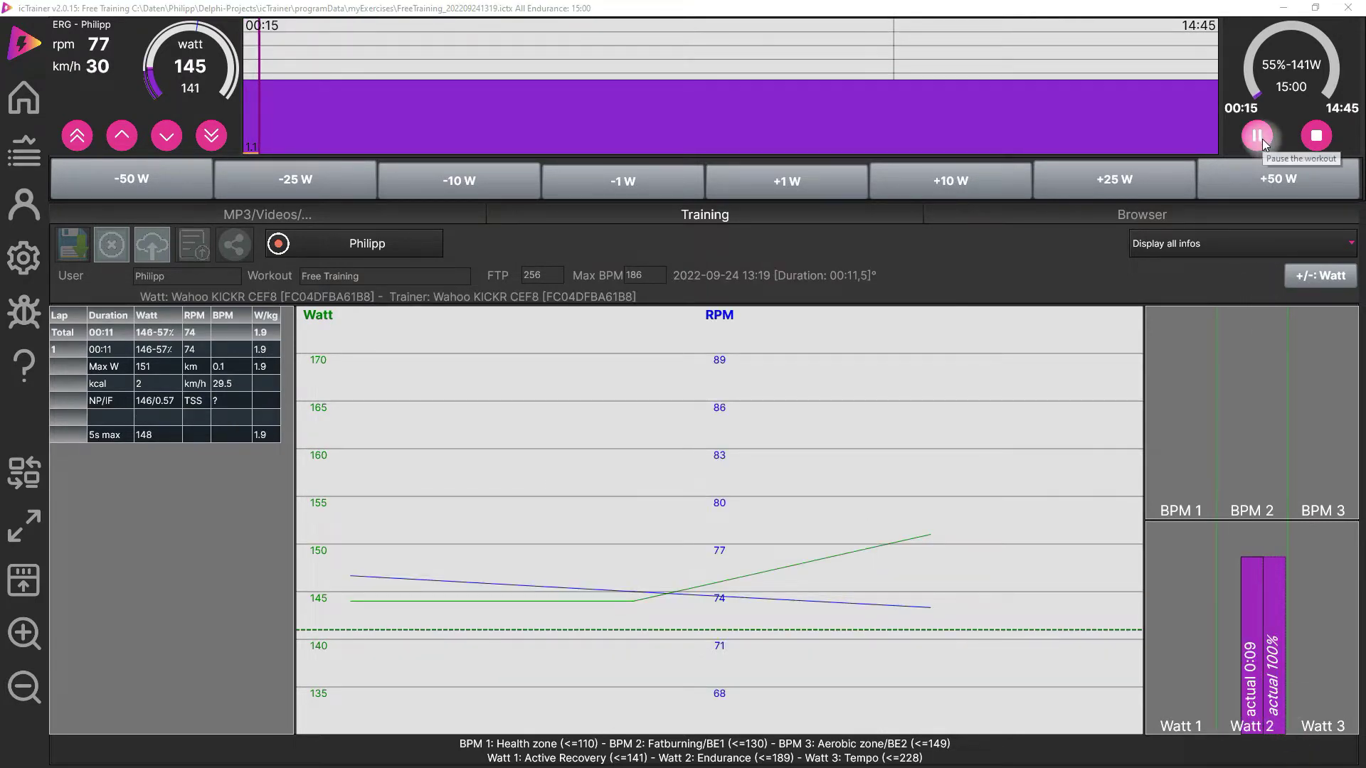
left_click(1318, 132)
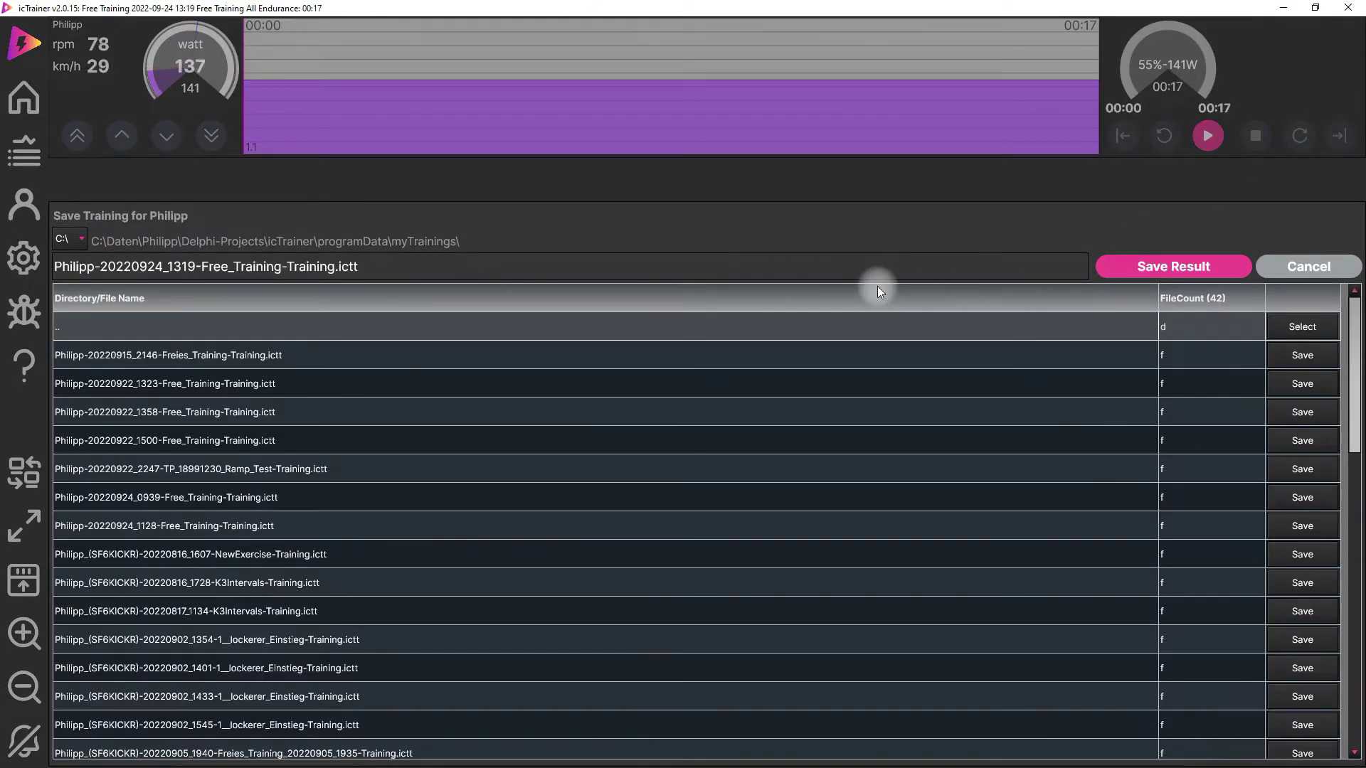
- Save the training result and confirm the Strava upload under the name 'Free Training'
left_click(1142, 267)
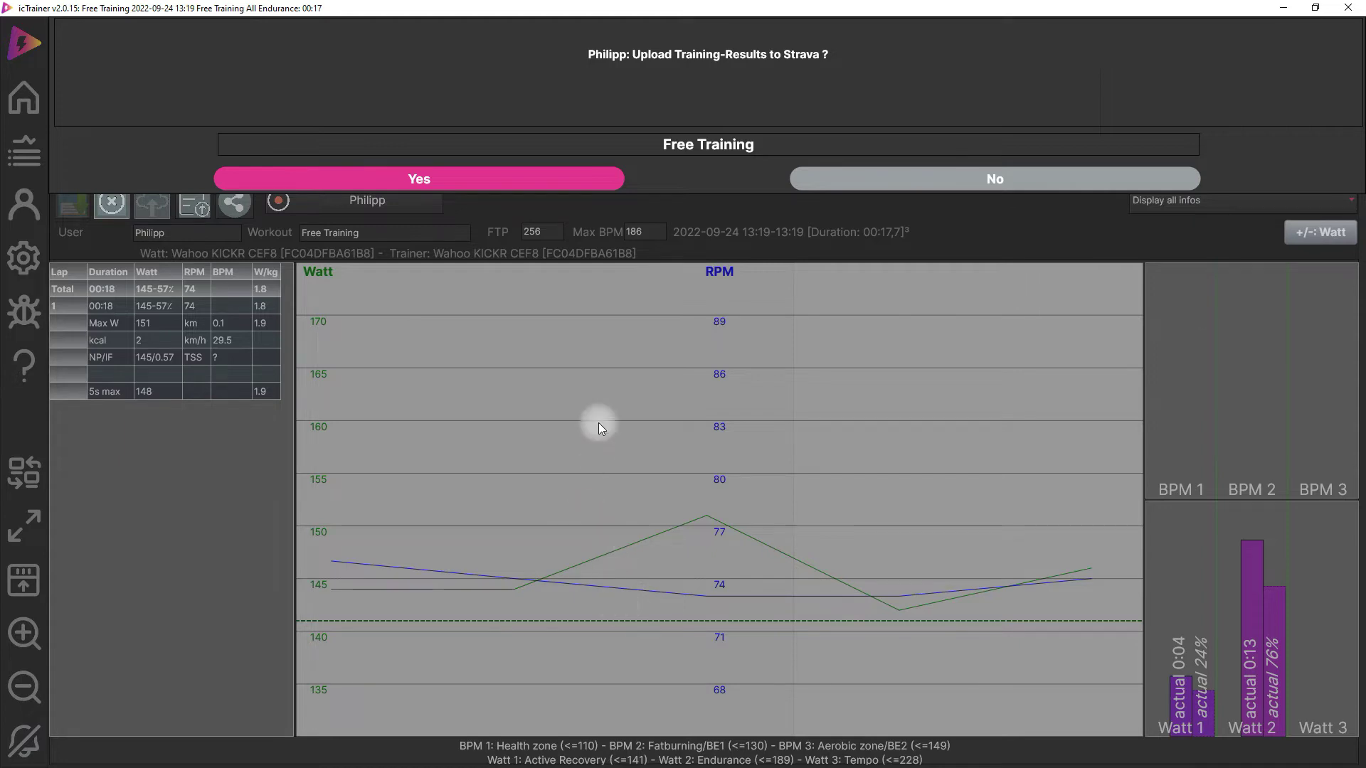
left_click_drag(629, 138, 871, 150)
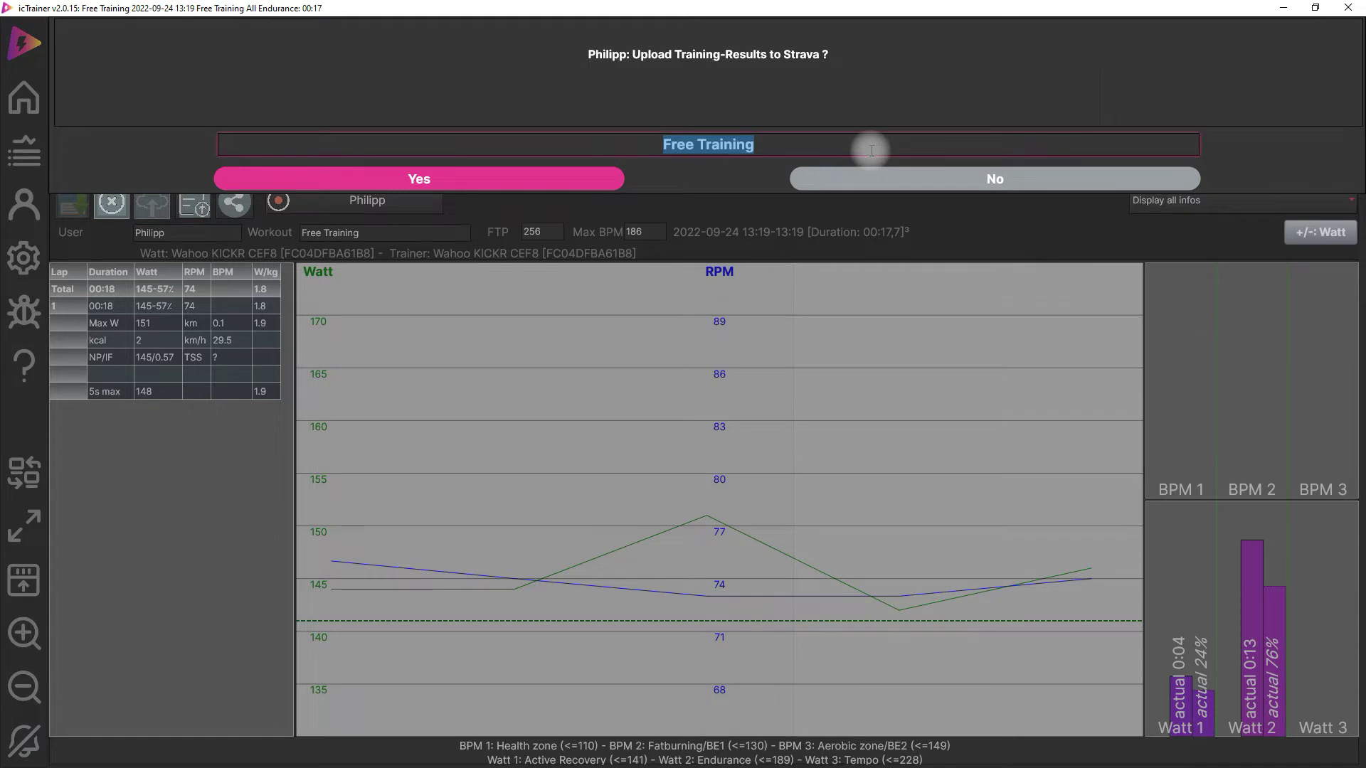
left_click(634, 152)
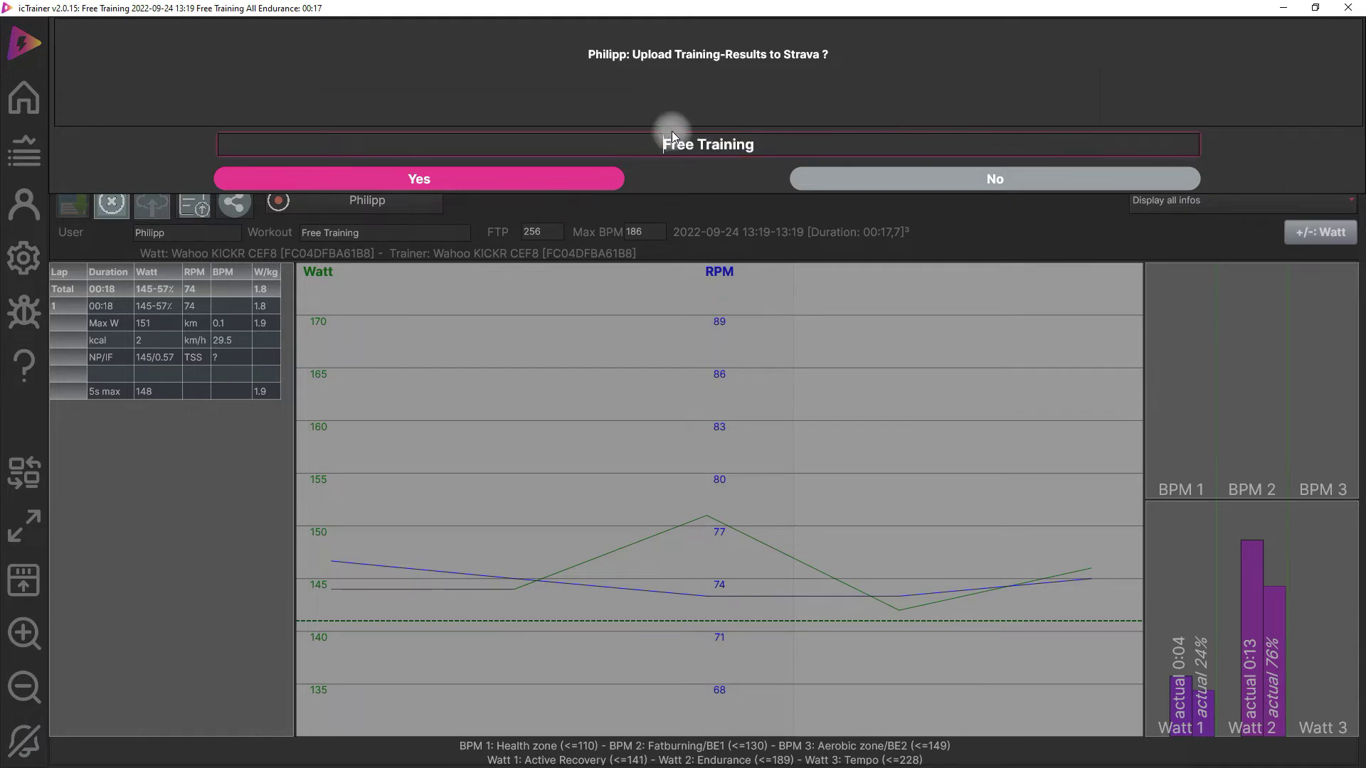
left_click(454, 178)
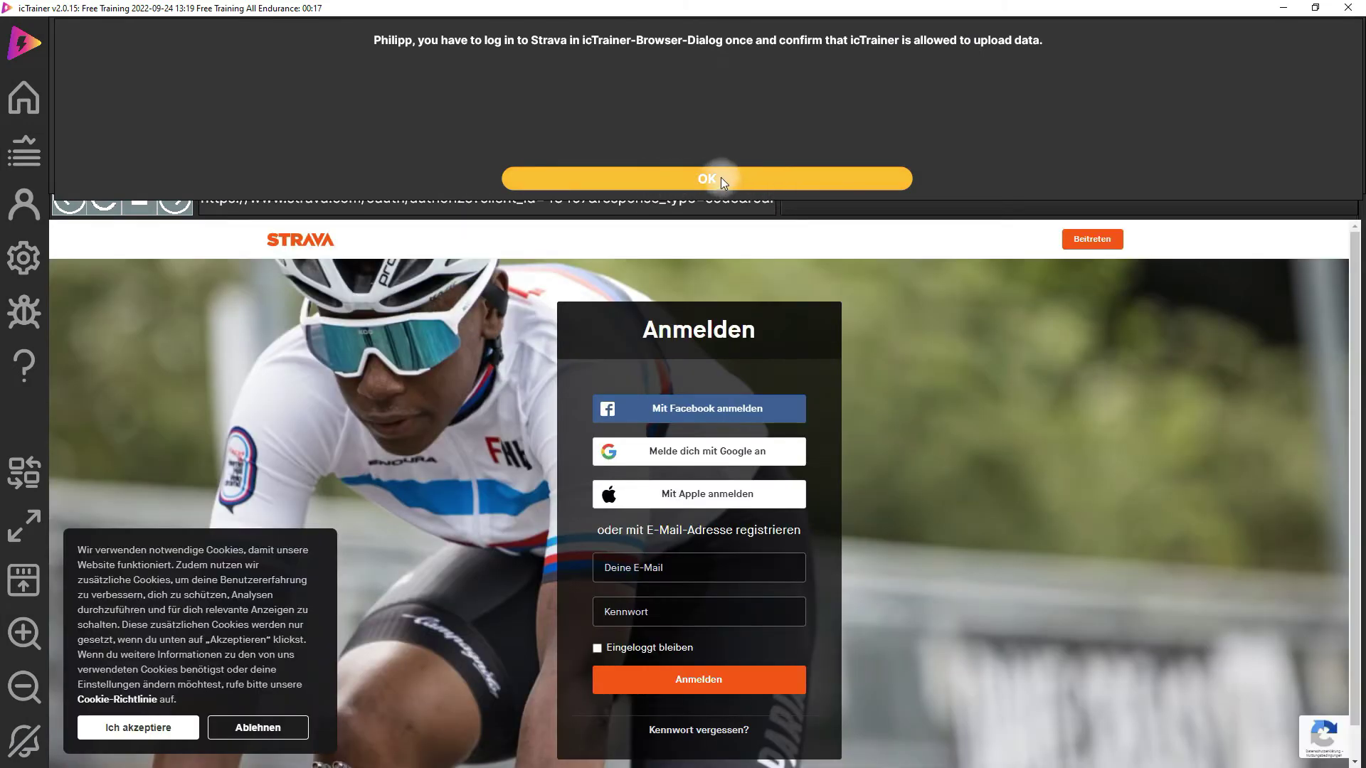
- Accept Strava's cookies, dismiss the login notice, and sign in with the account e-mail and password
left_click(148, 734)
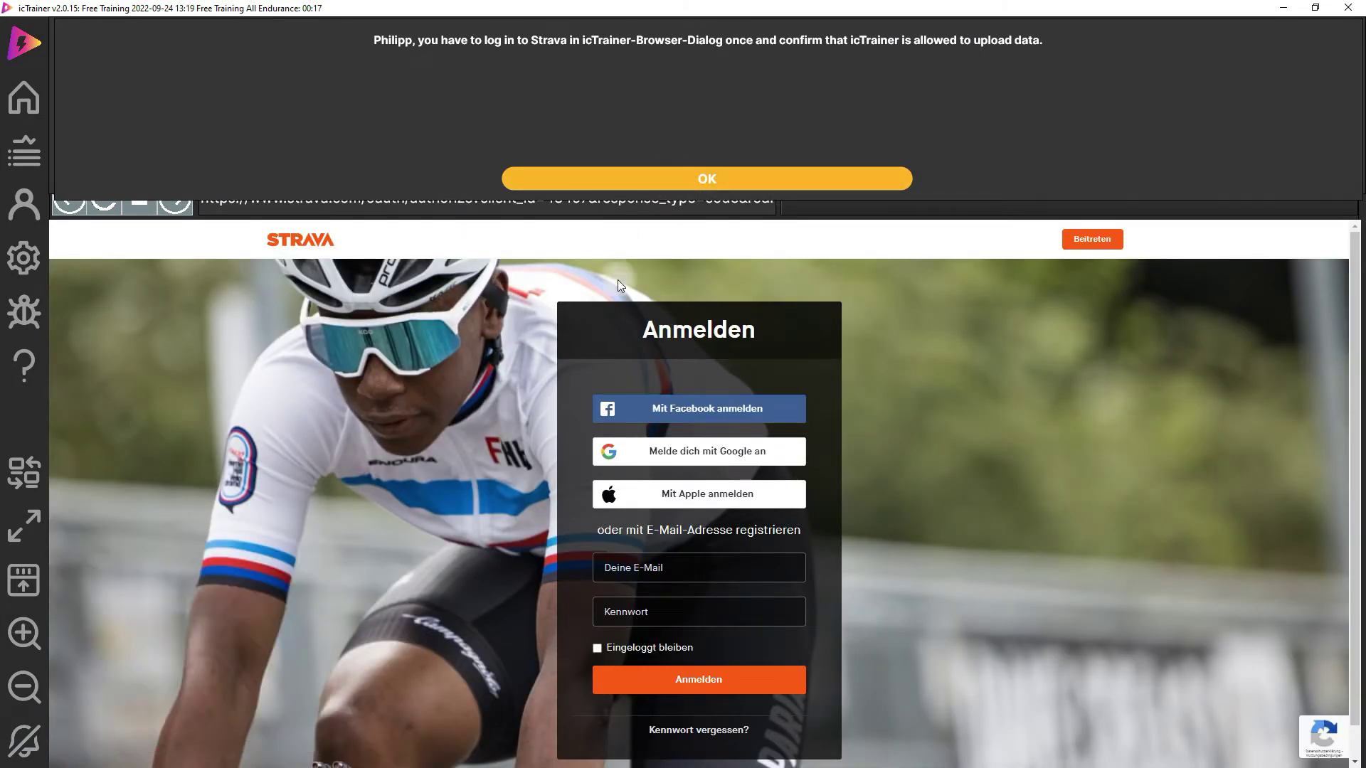
left_click(695, 177)
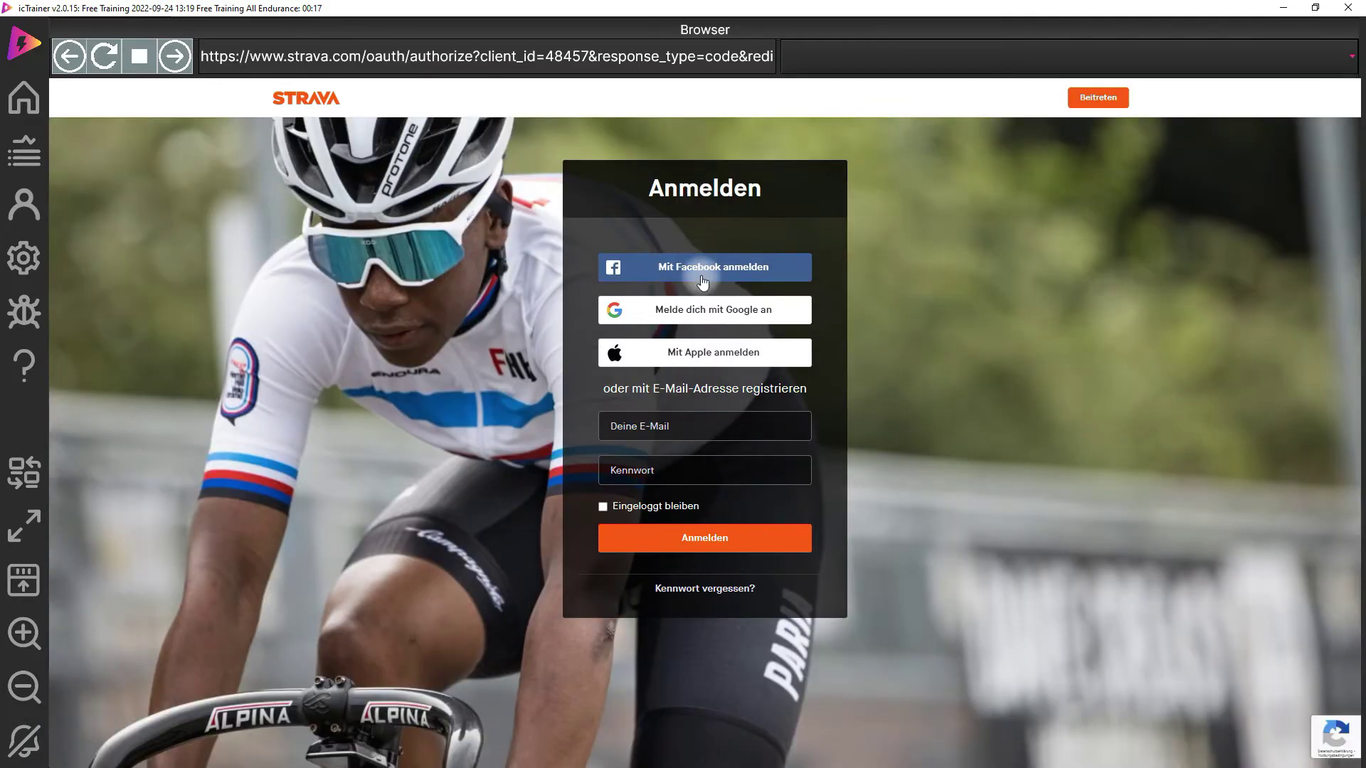
left_click(650, 426)
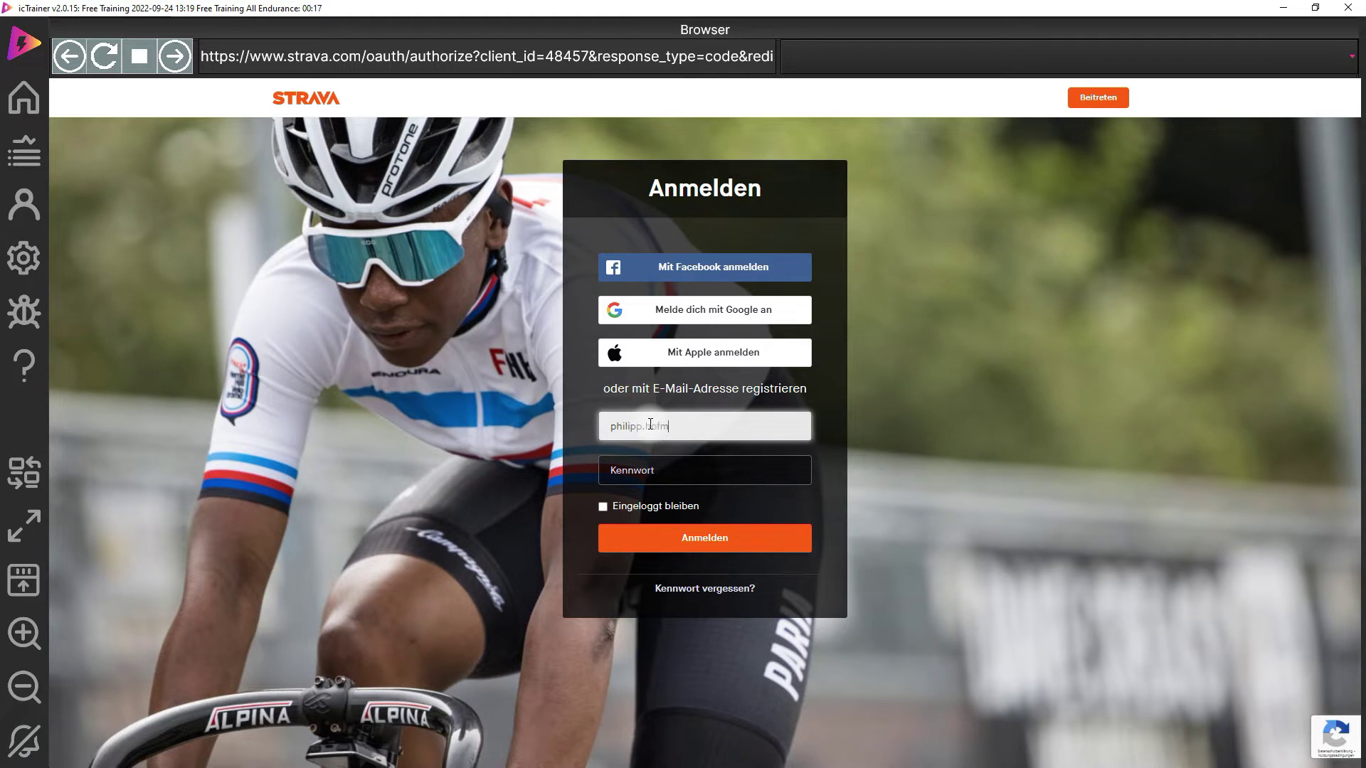
key("Tab")
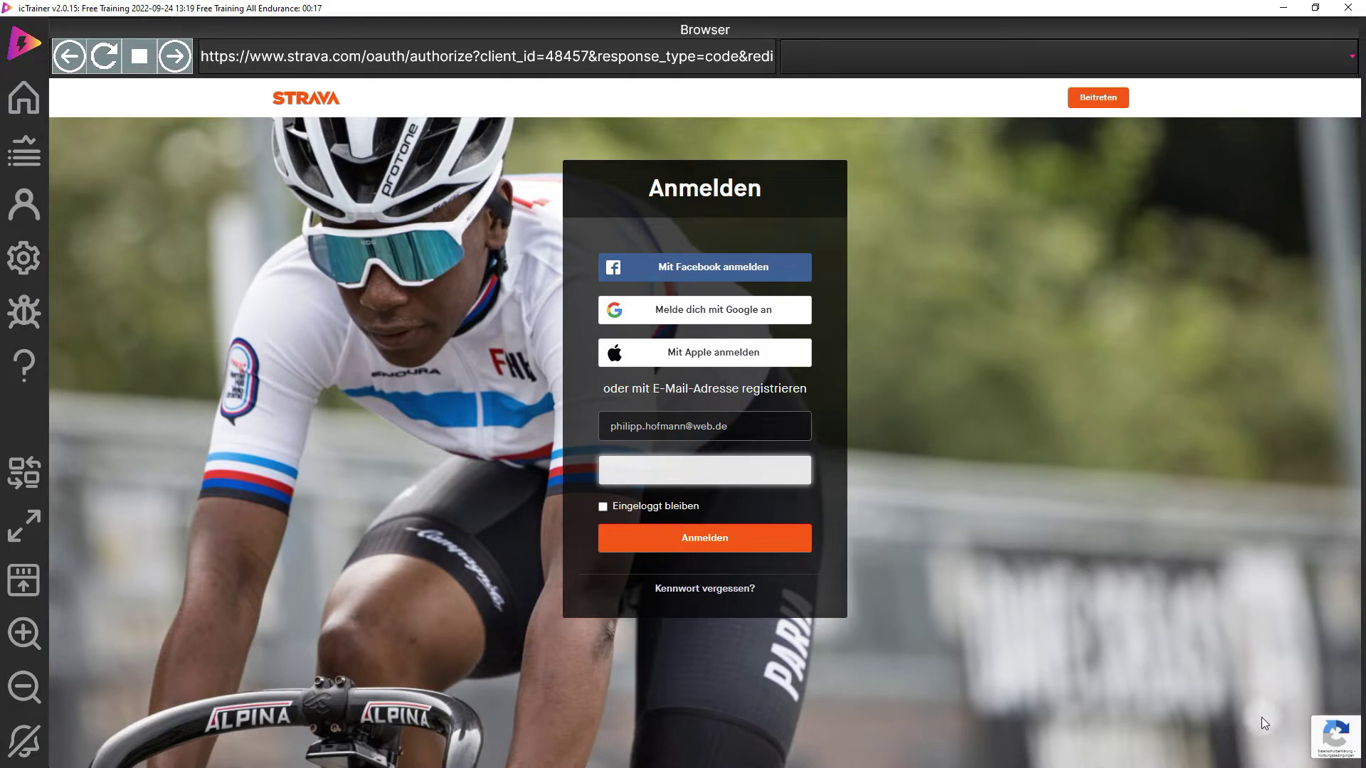
key("ctrl+v")
left_click(678, 541)
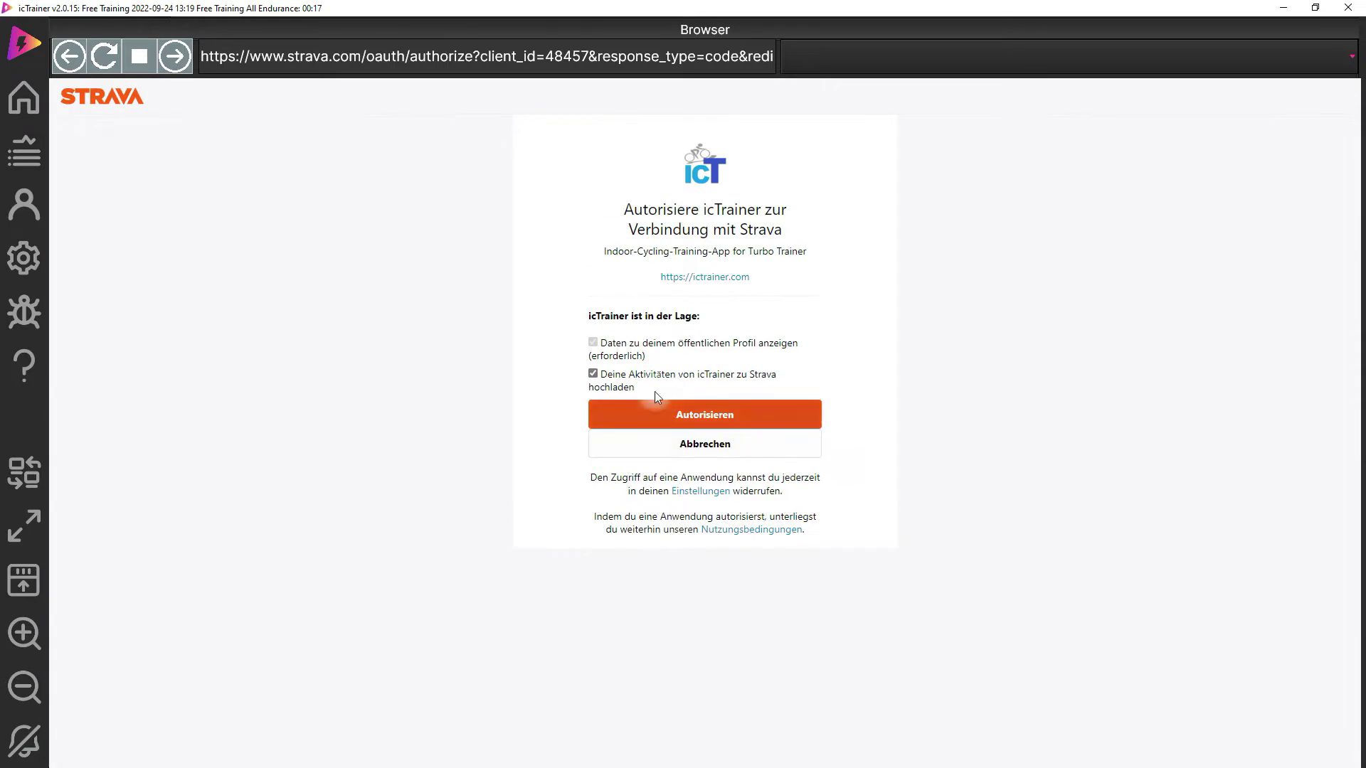
- Authorise icTrainer on Strava and switch to the browser showing the Strava dashboard
left_click(687, 420)
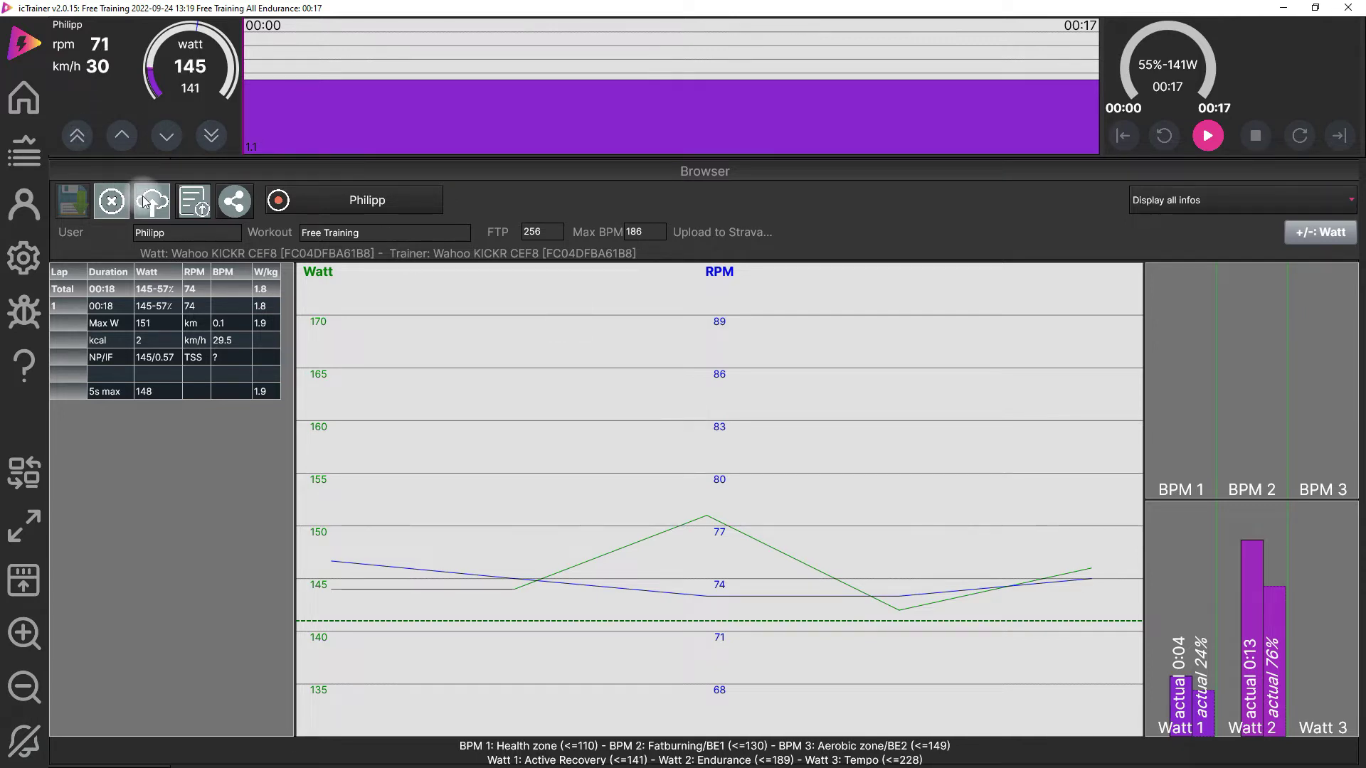
key("alt+Tab")
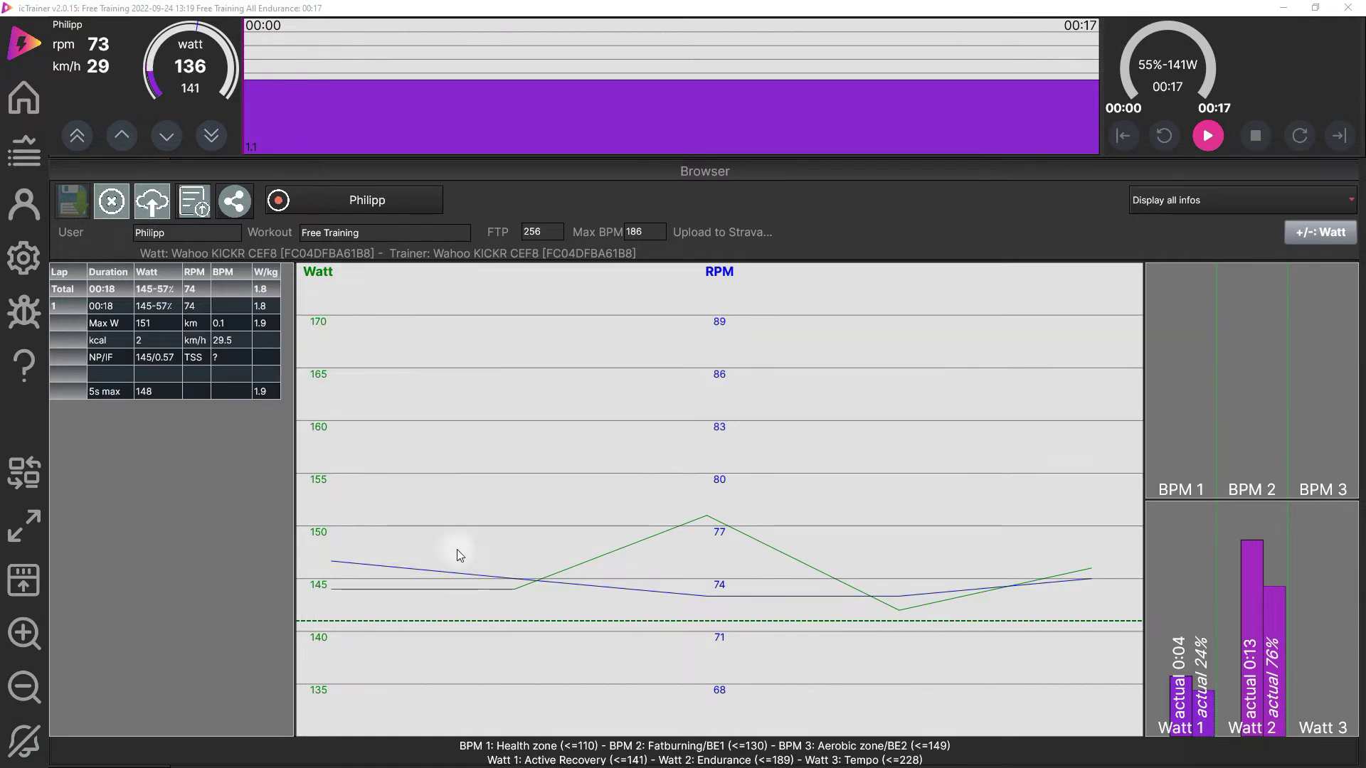
key("alt+Tab")
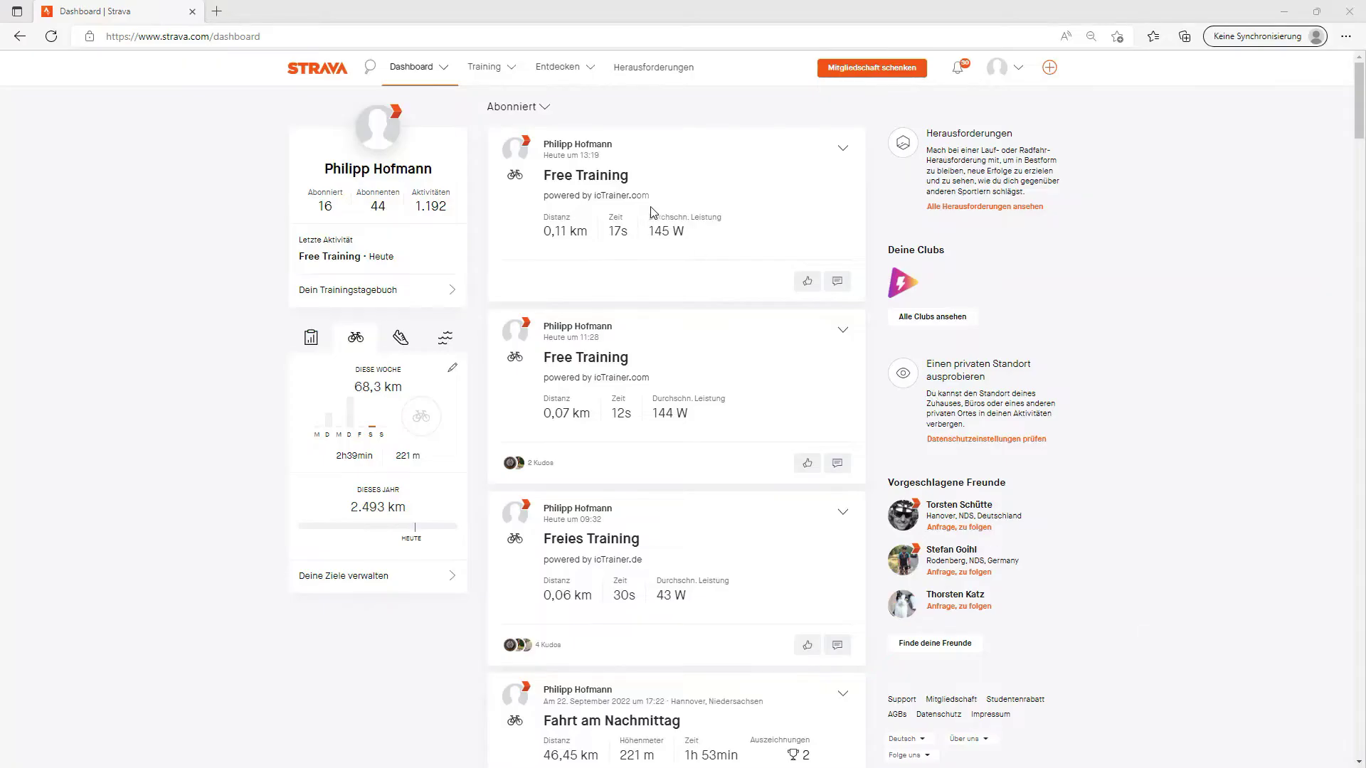
- View the Free Training activity's power curve, zone distribution and 25W power distribution, then return to icTrainer
left_click(620, 184)
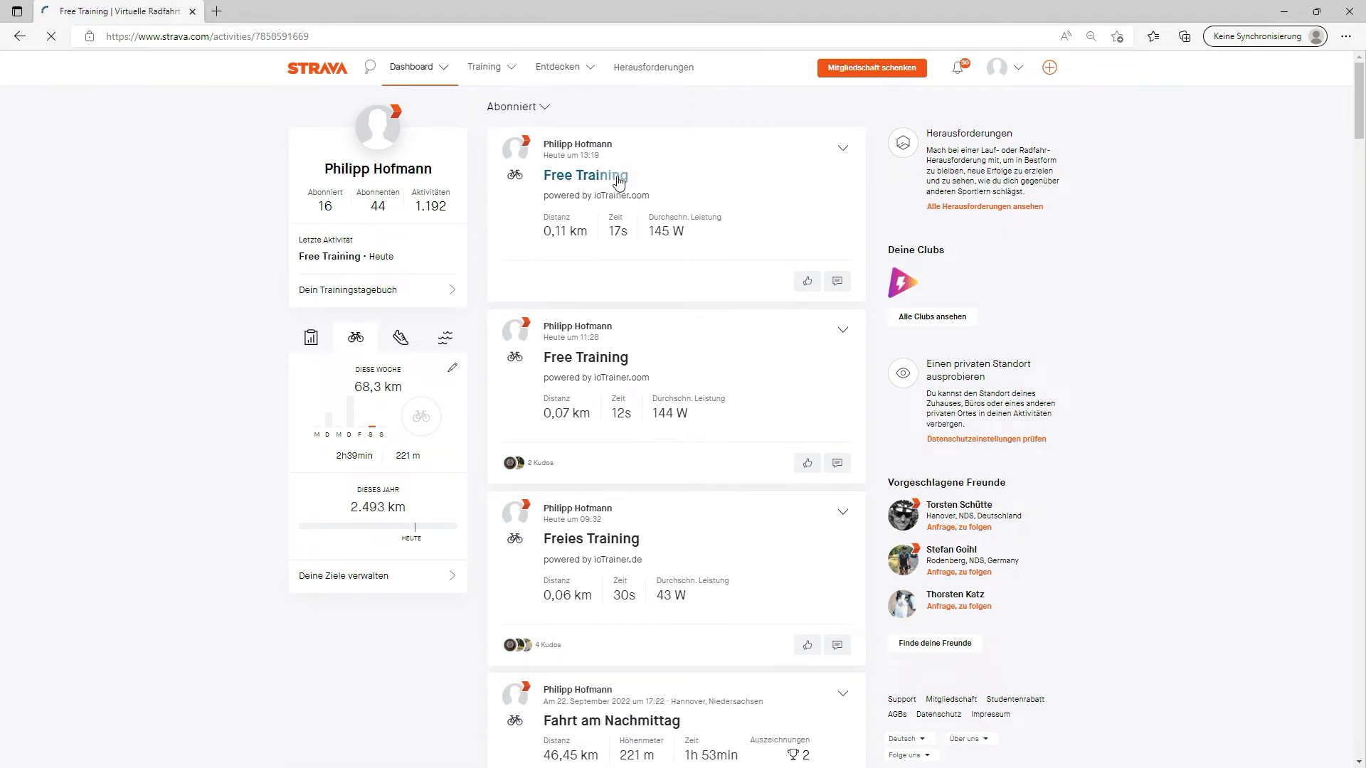
left_click(329, 186)
left_click(328, 198)
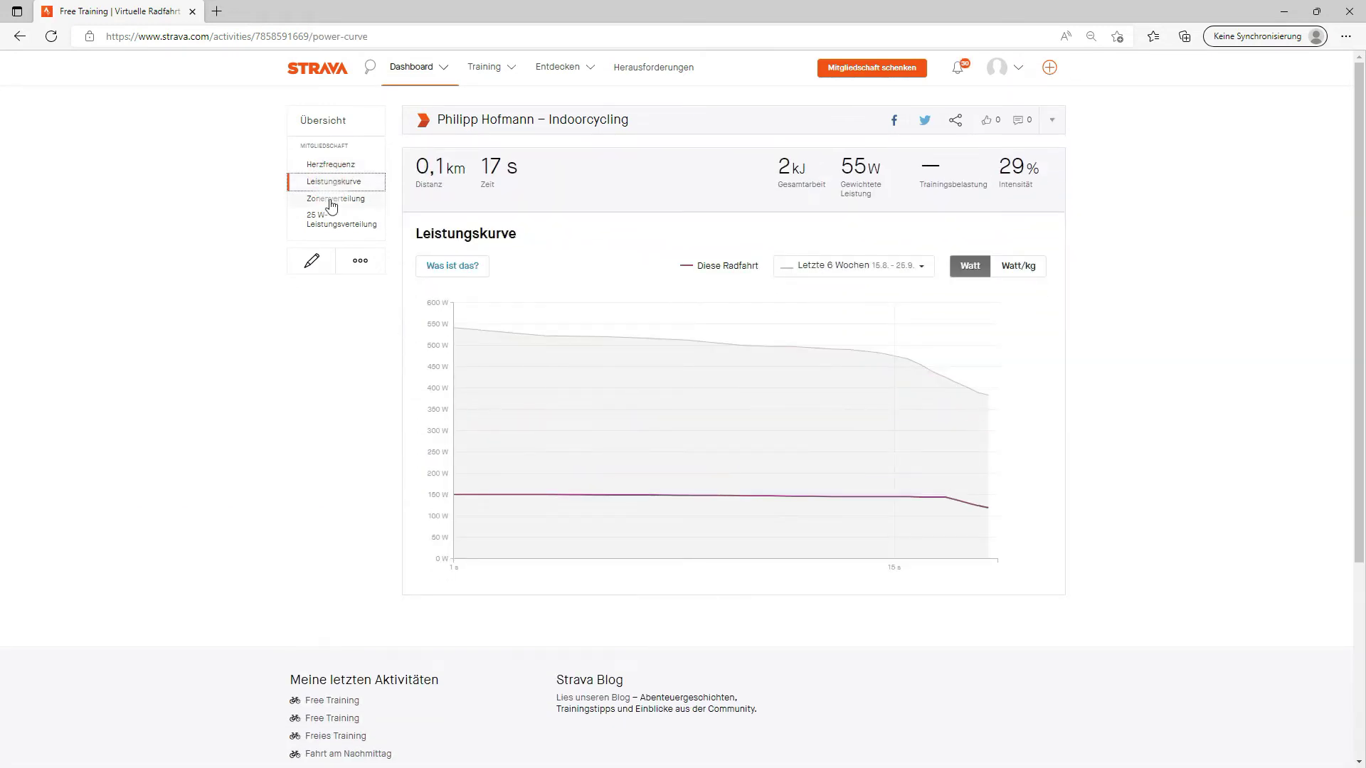
left_click(323, 217)
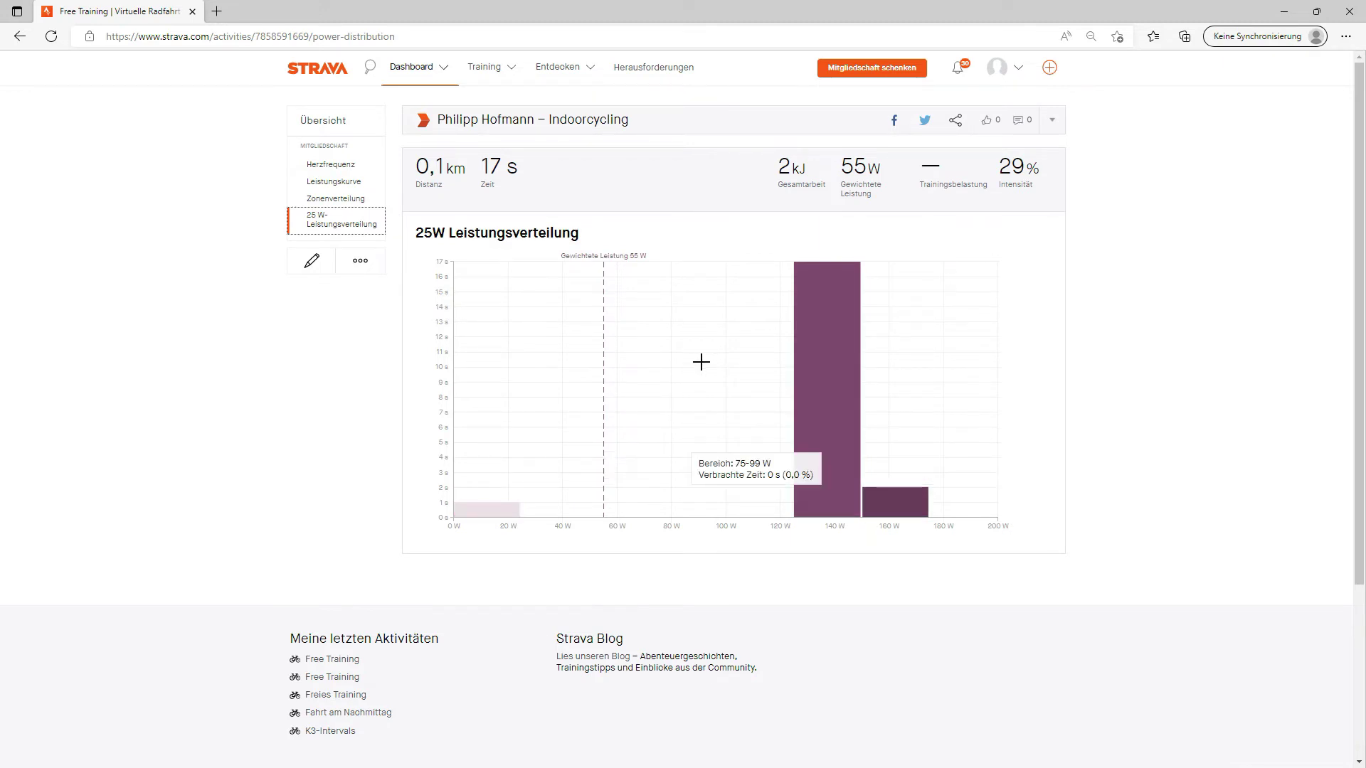
key("alt+Tab")
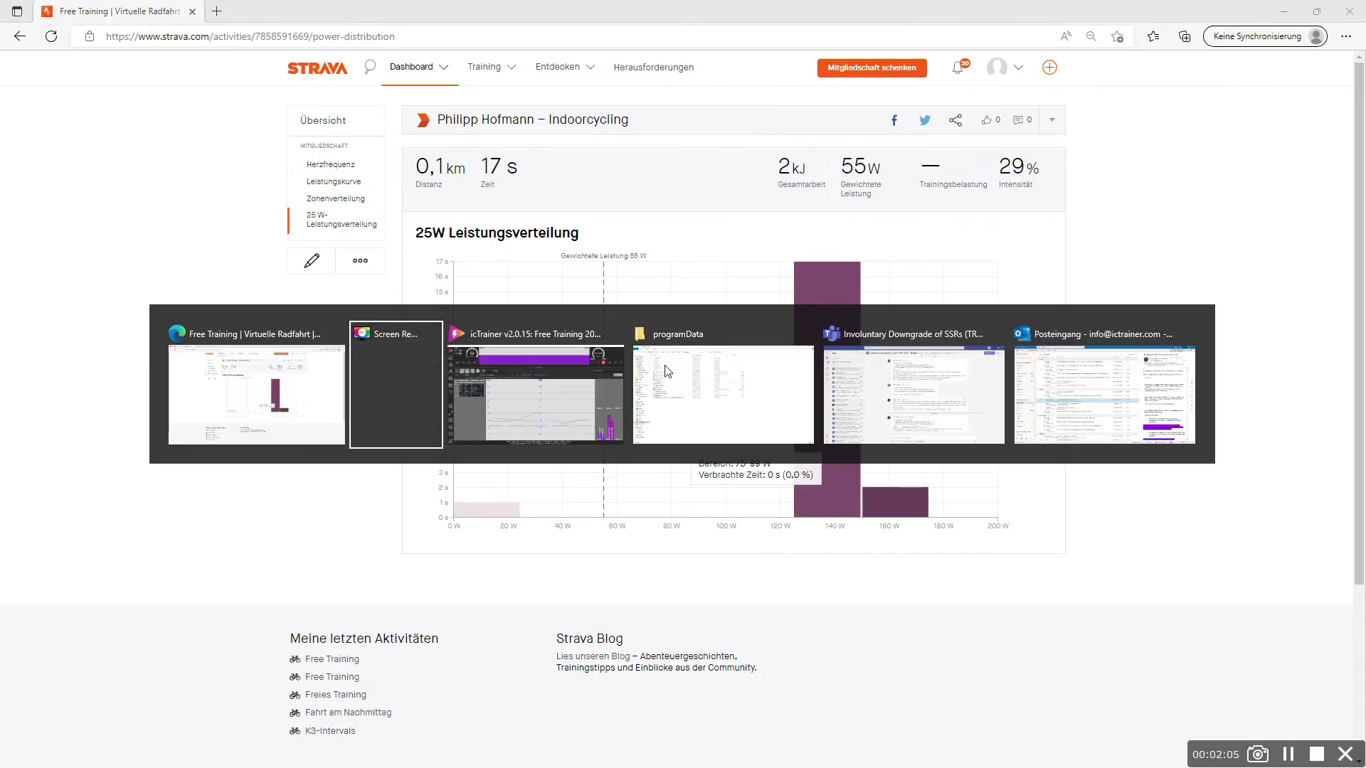
key("alt+Tab")
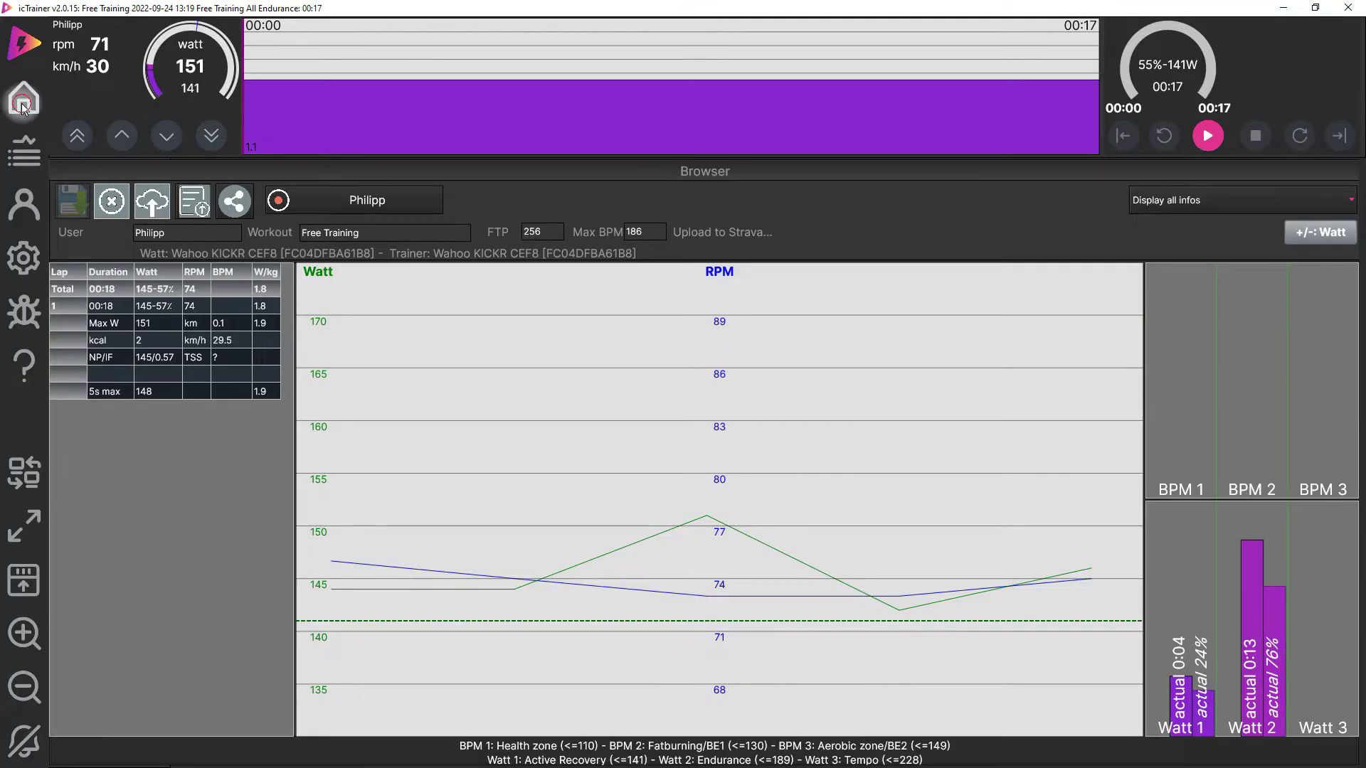
- Start the Mallorca - Monestir de Lluc GPX course without warmup, riding with dynamic duration
left_click(23, 104)
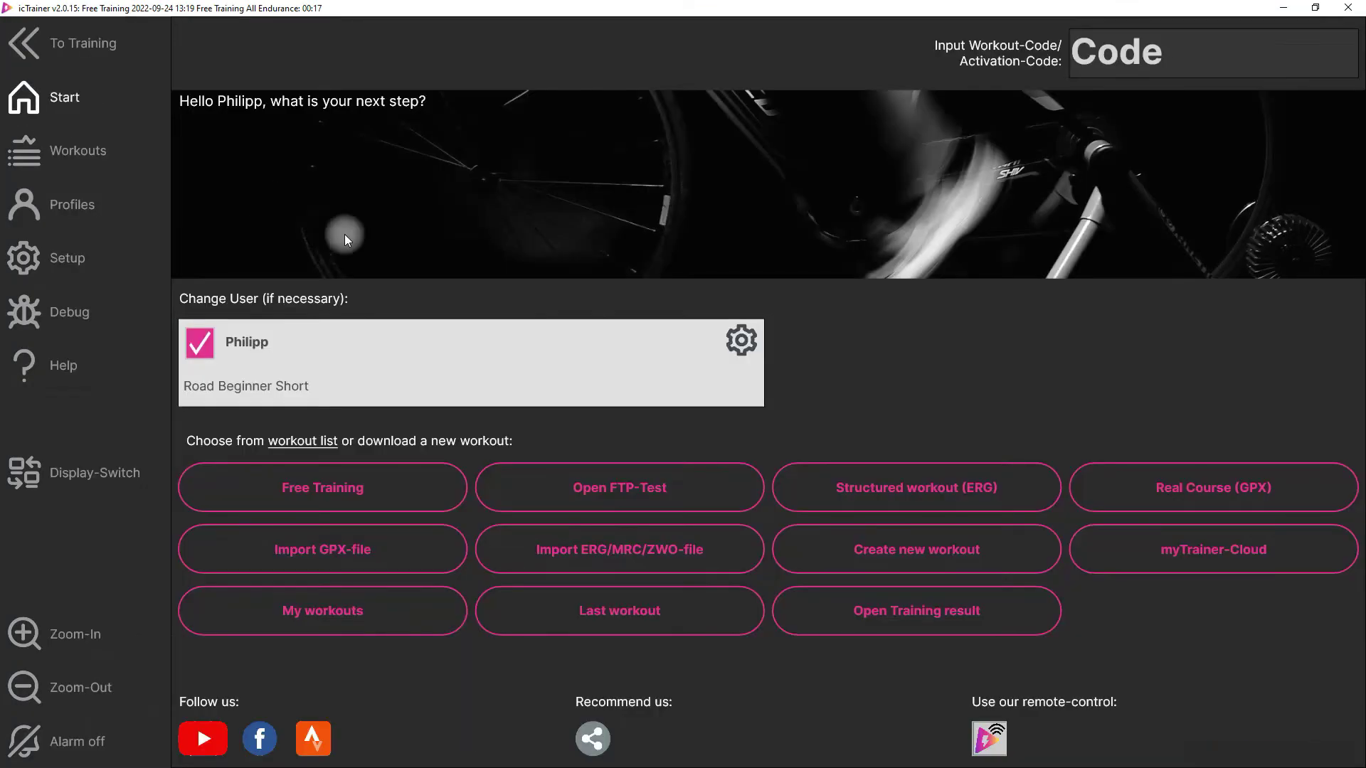
left_click(1181, 489)
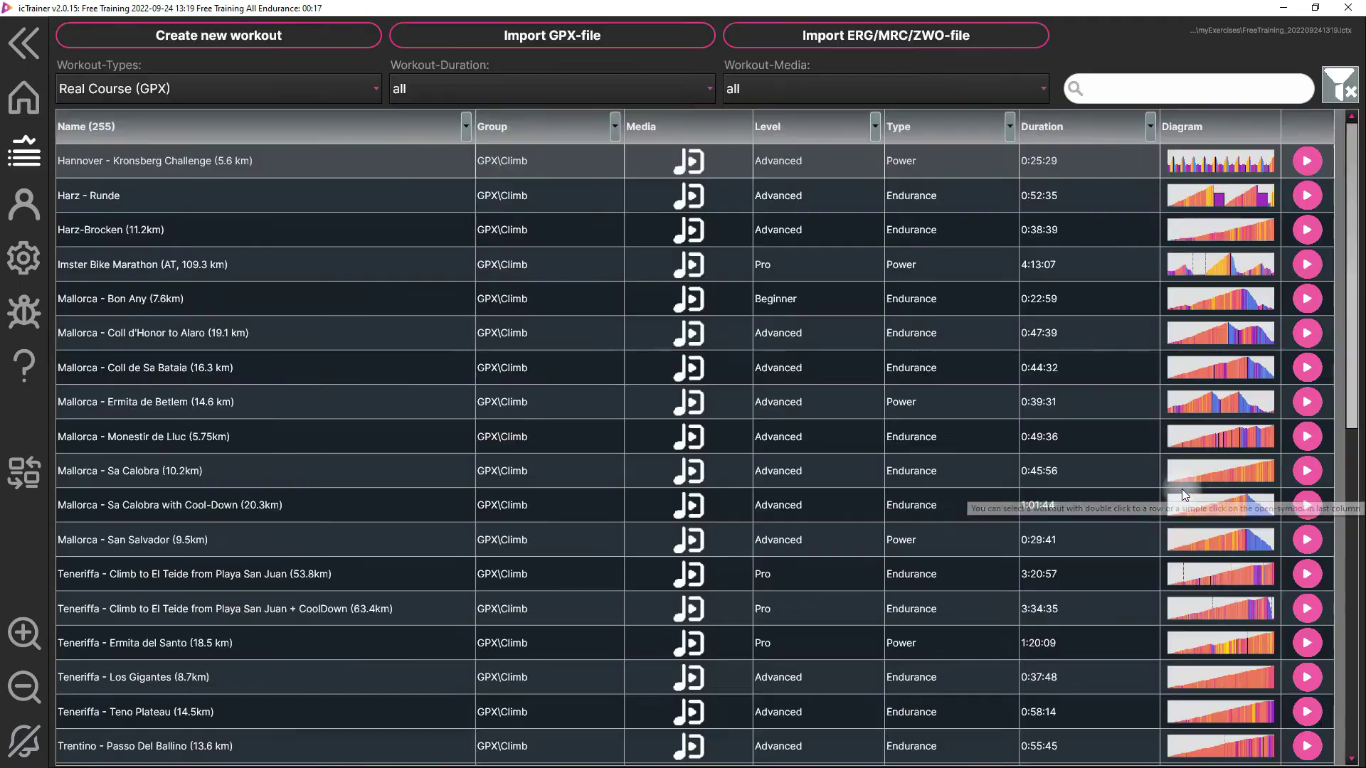
left_click(1307, 444)
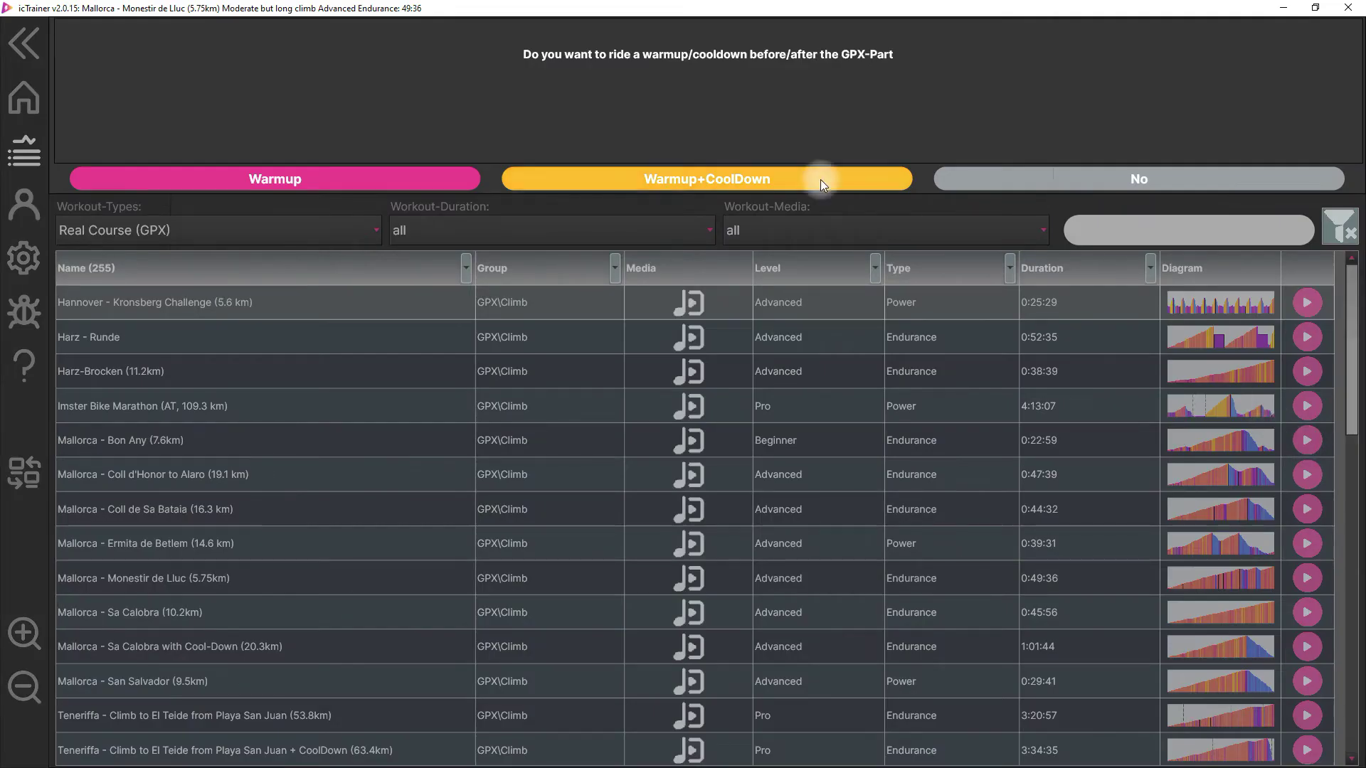
left_click(1026, 182)
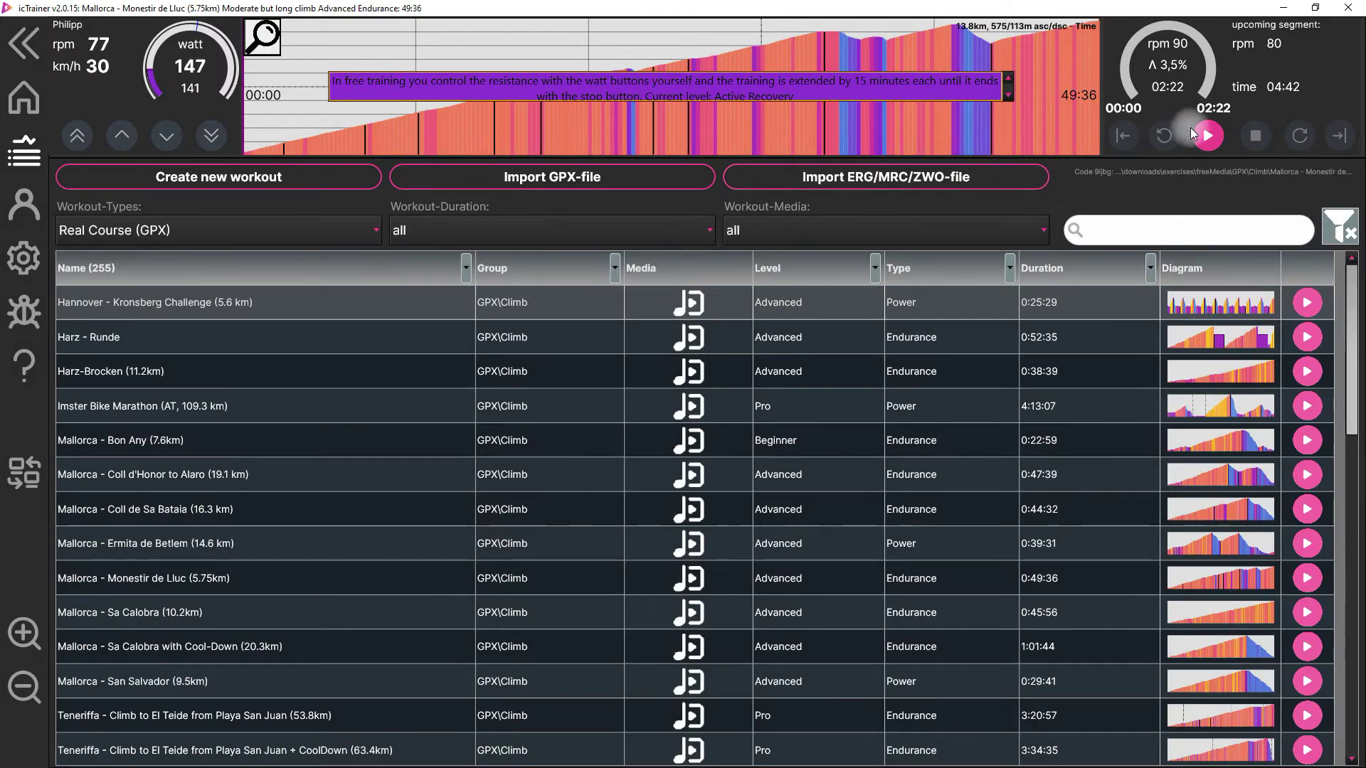
left_click(1206, 138)
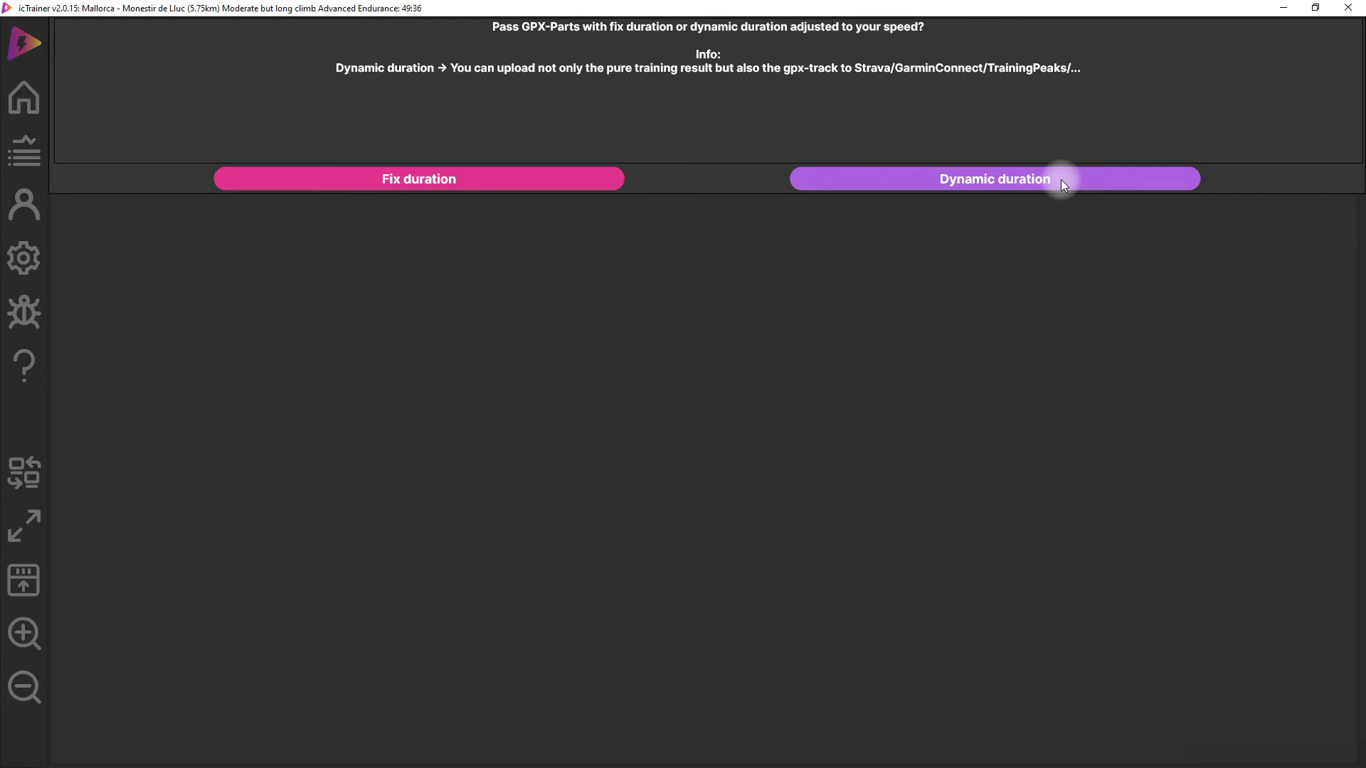
left_click(1061, 181)
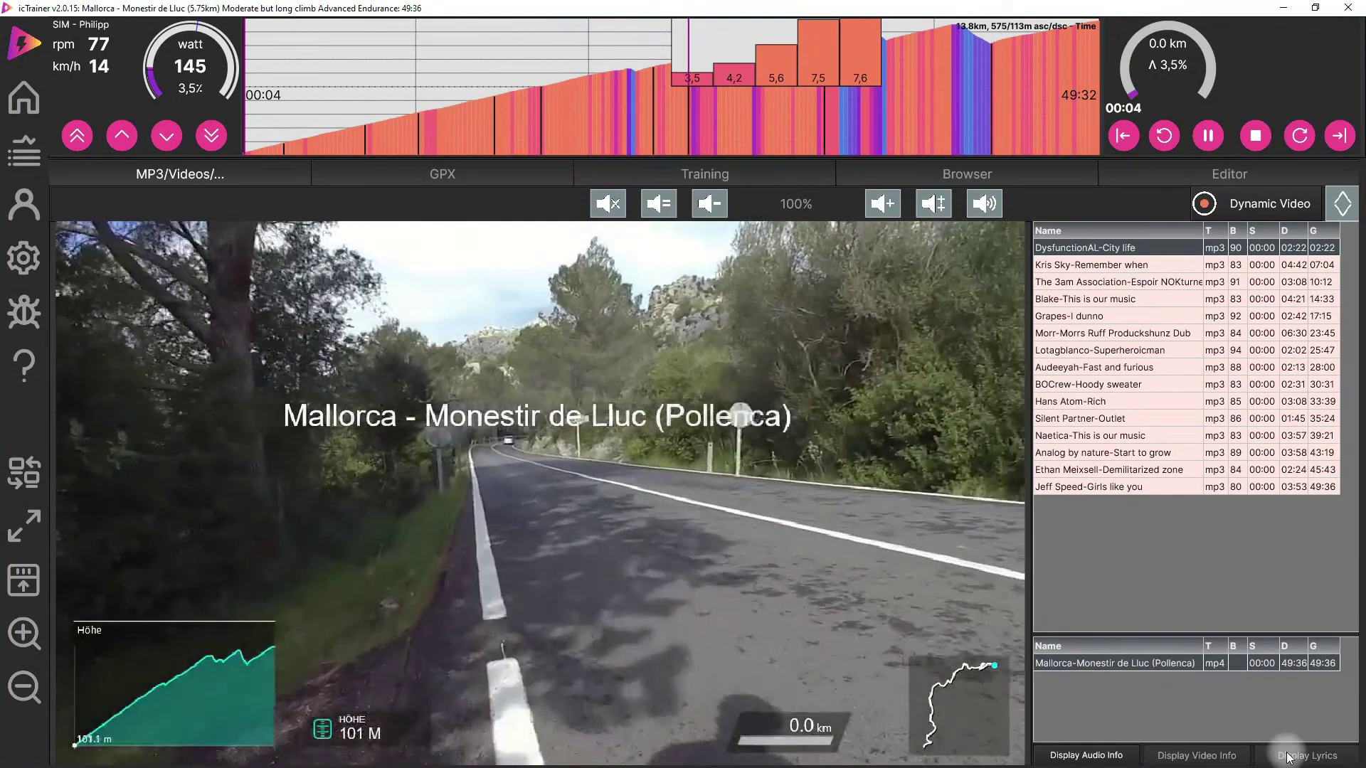
- Stop the Monestir de Lluc ride, save its results, and confirm the Strava upload
left_click(1256, 135)
left_click(1211, 220)
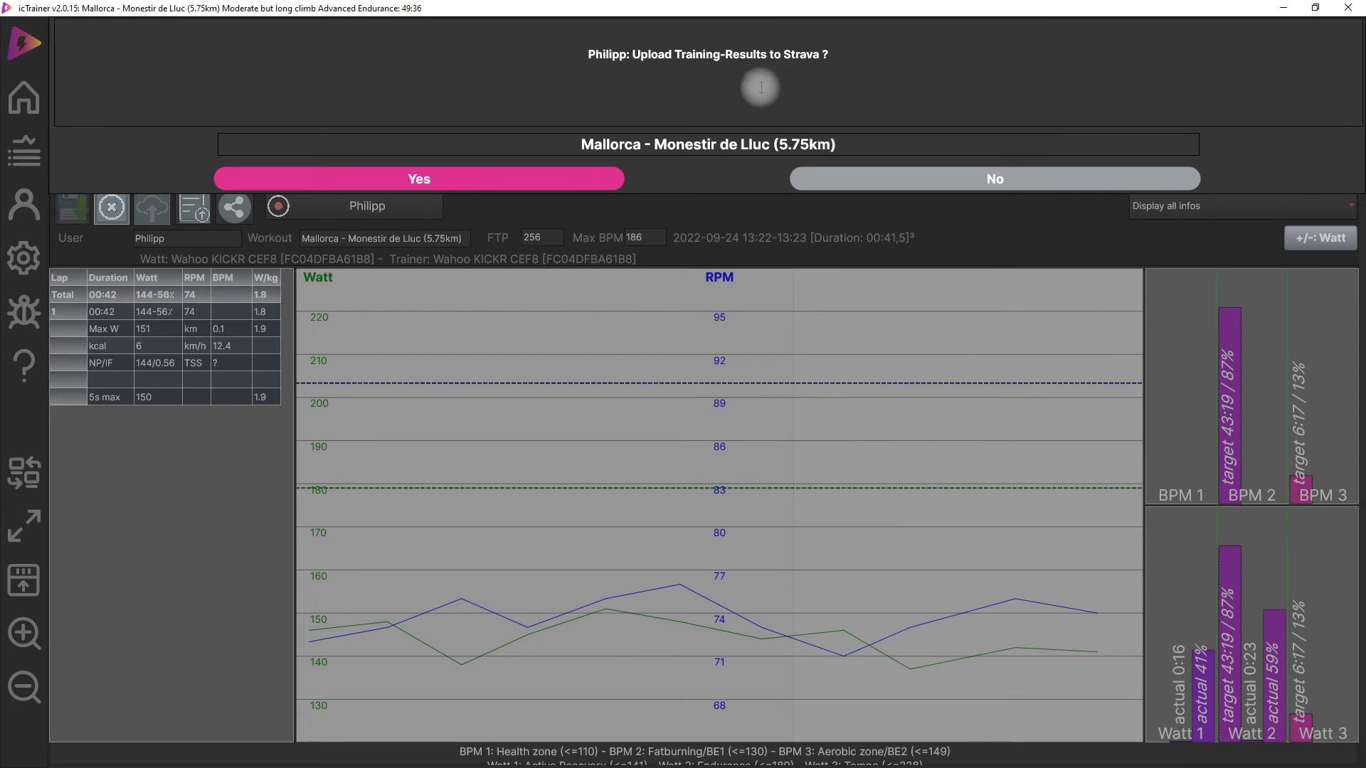
left_click(394, 179)
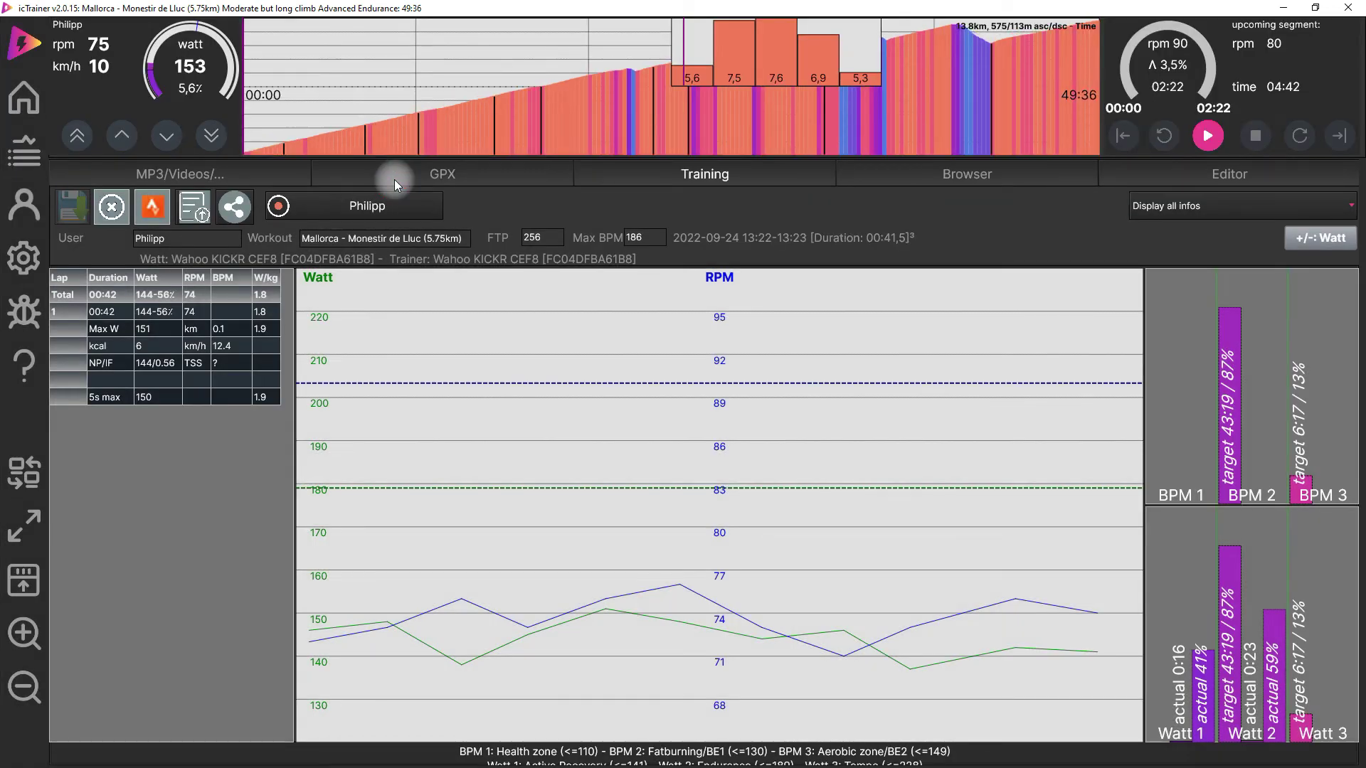
left_click(152, 211)
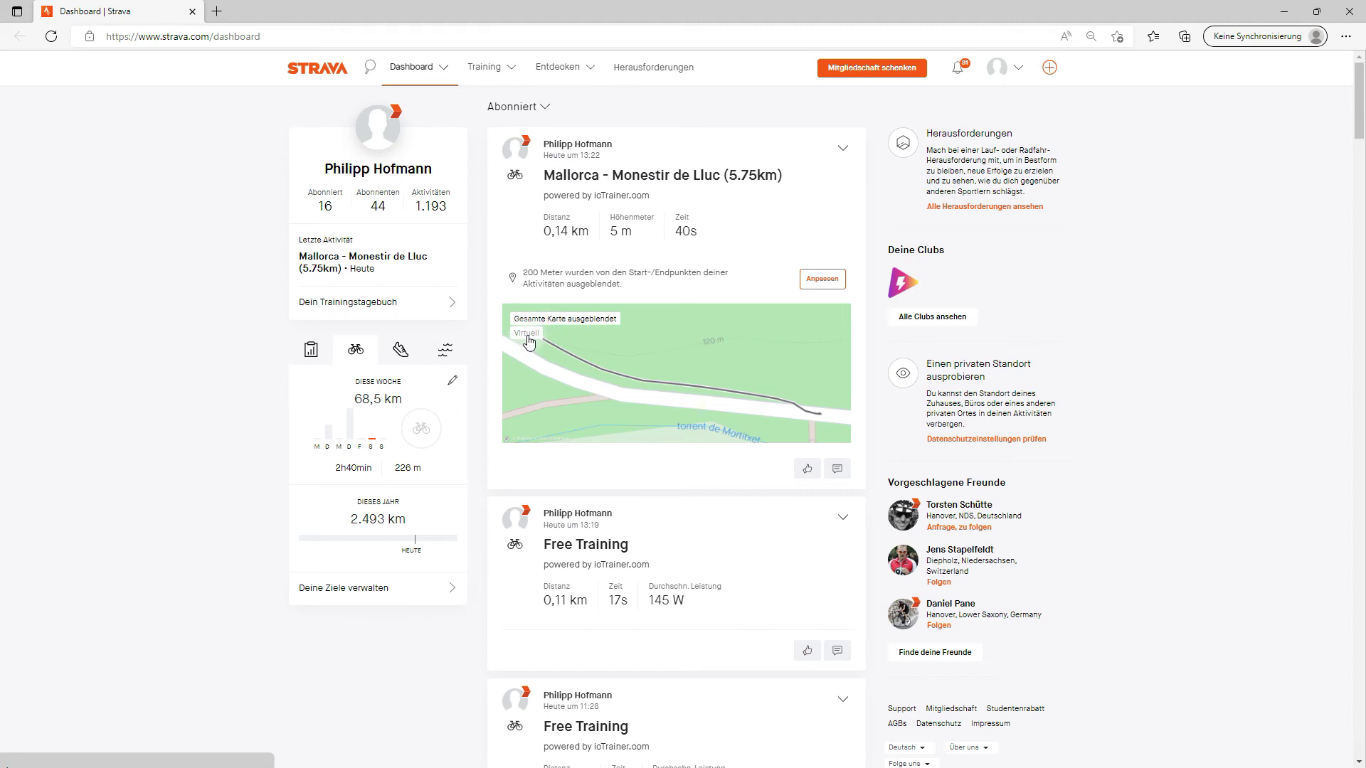
- Confirm the Monestir de Lluc ride appears on Strava, then go to icTrainer's start page
mouse_move(500, 77)
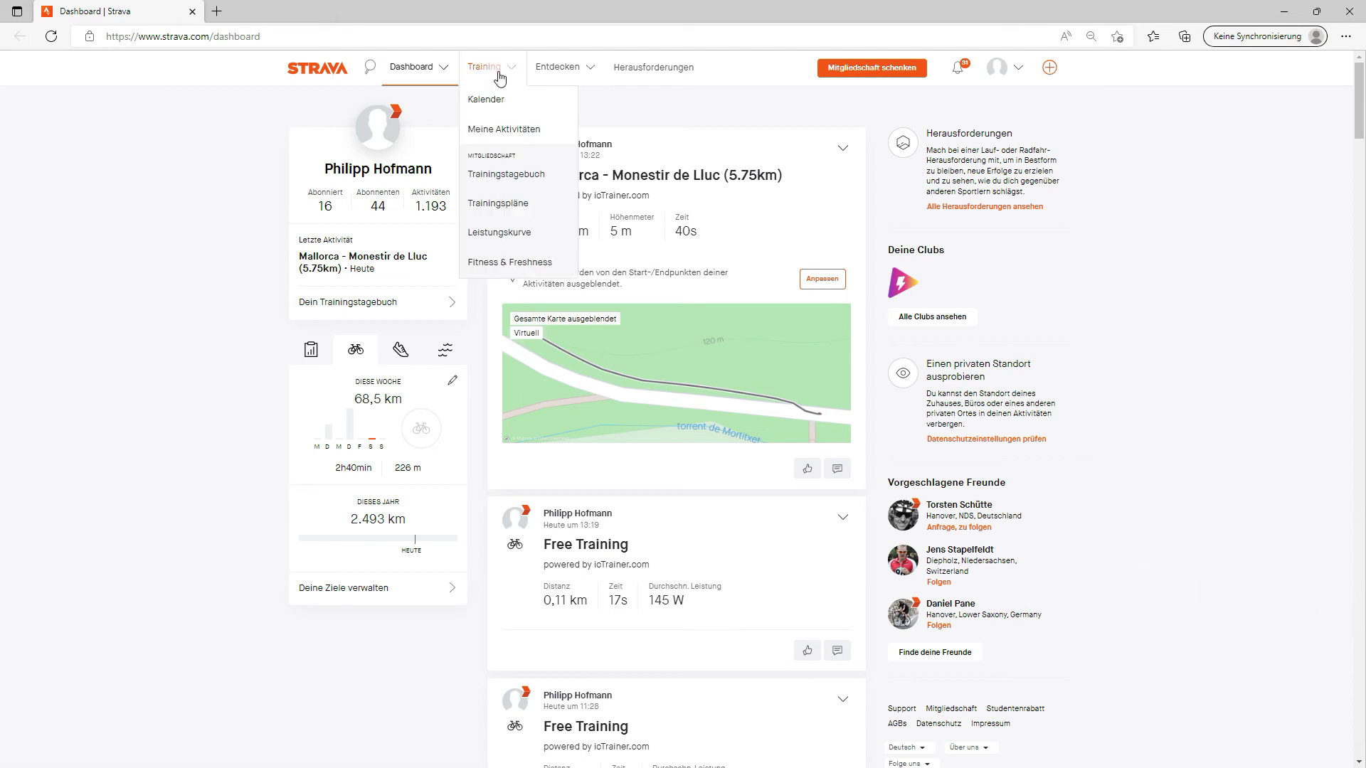
key("alt+Tab")
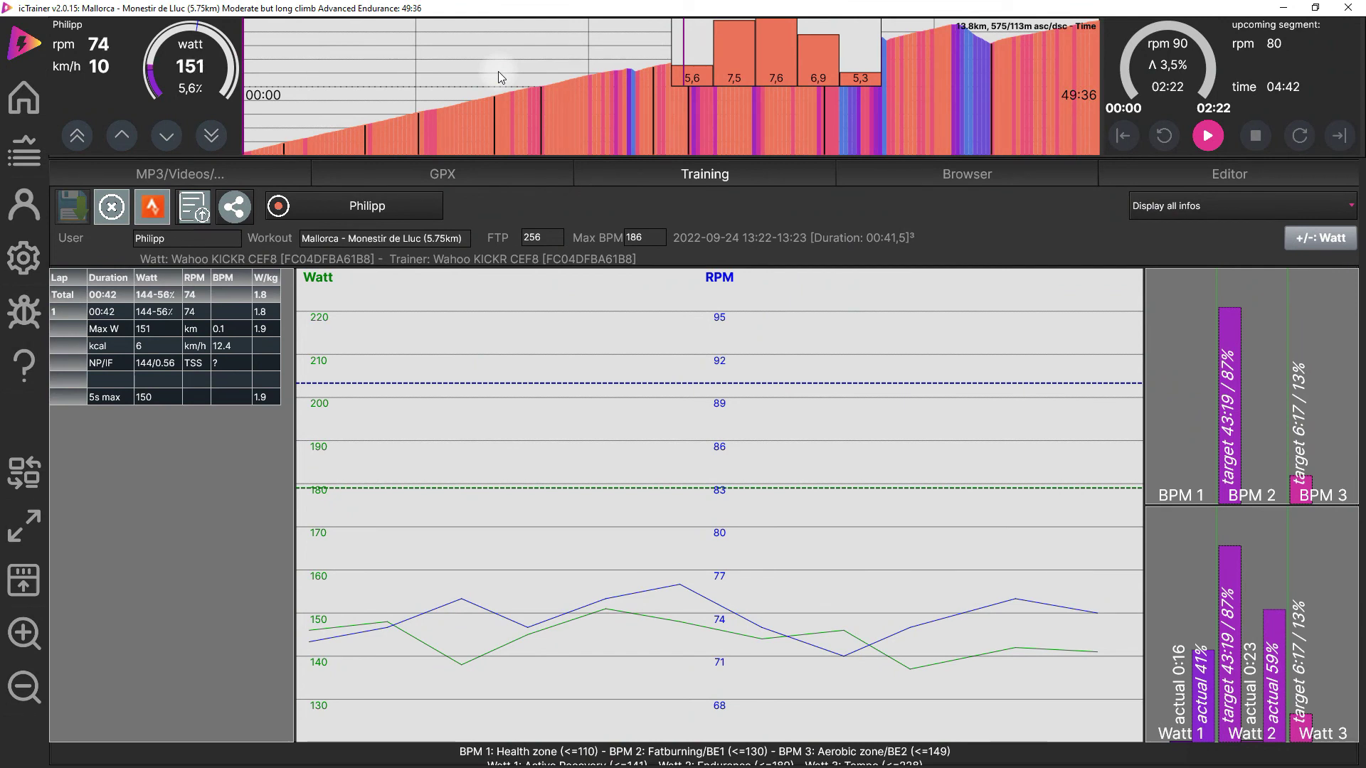
left_click(23, 96)
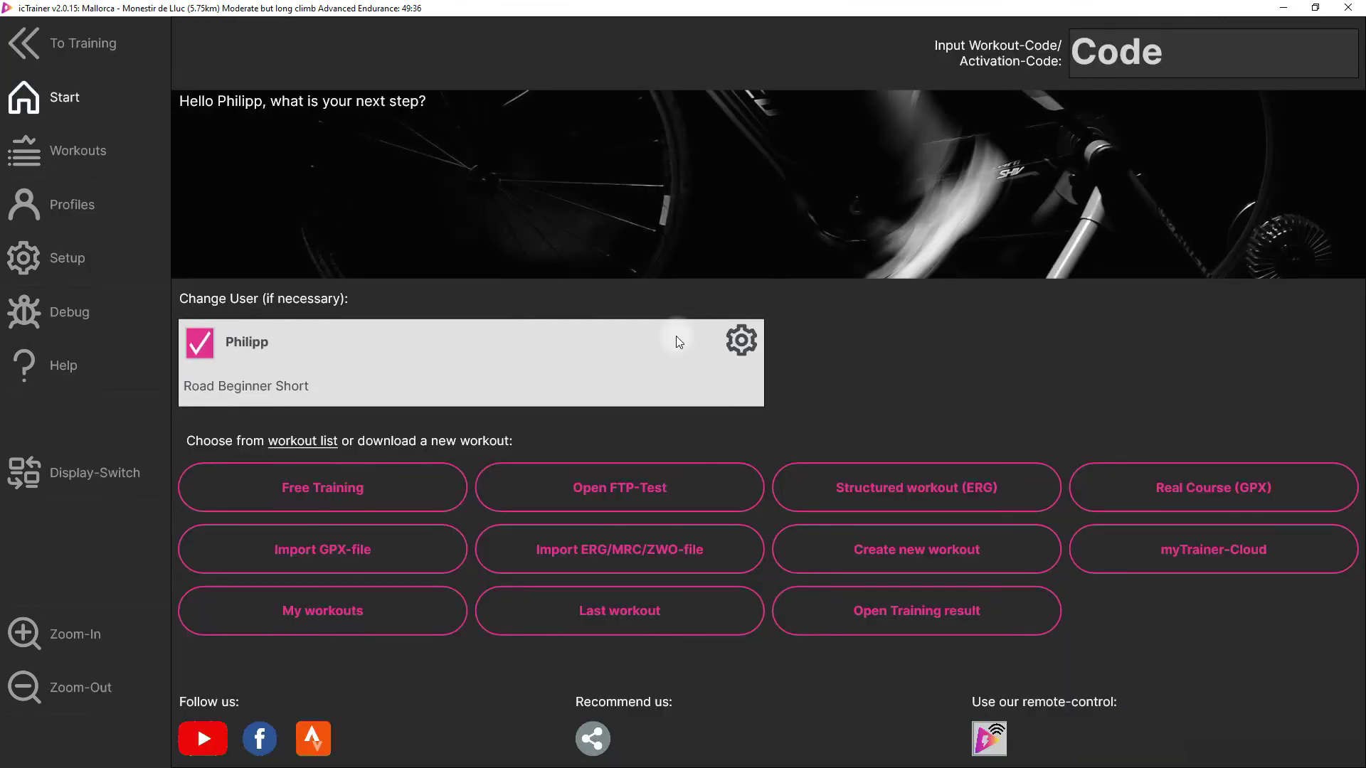